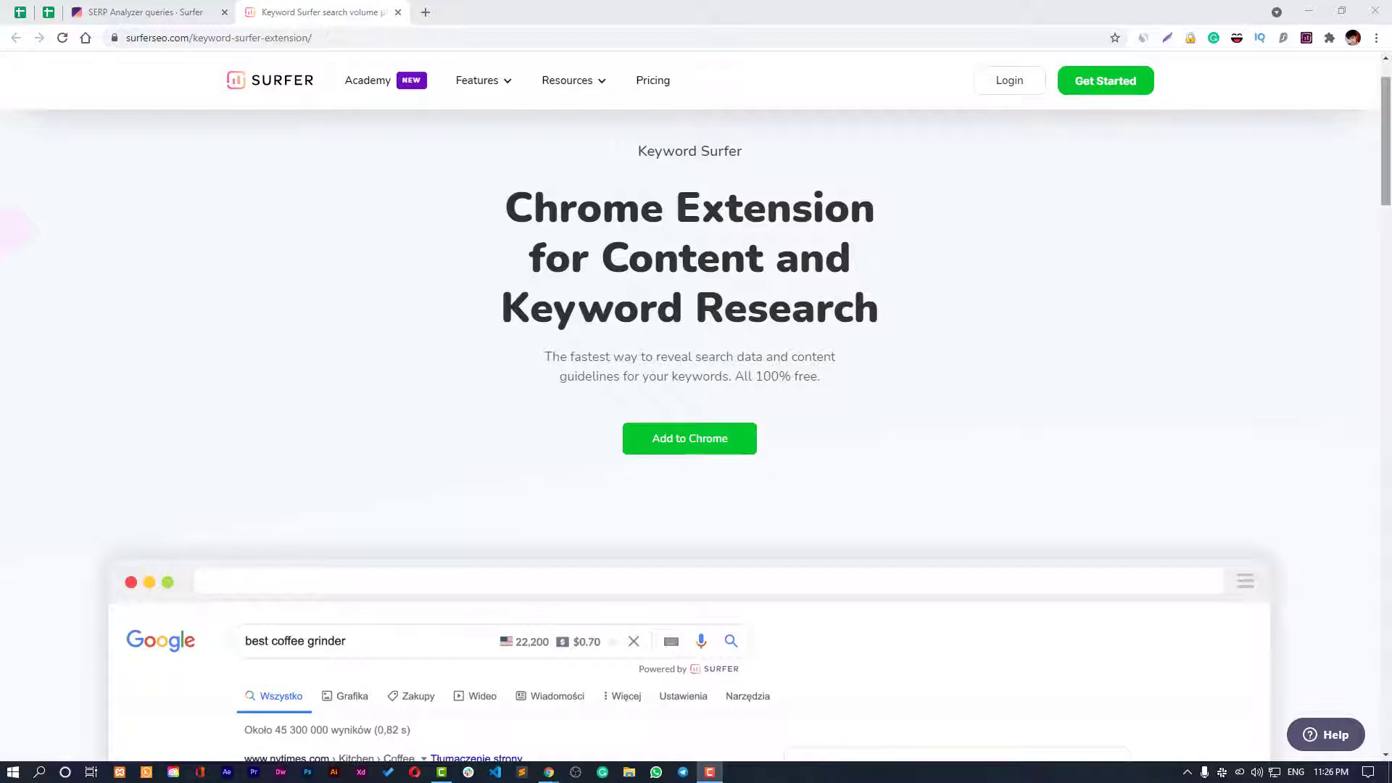
Scroll through the volumes, keyword ideas, top-page data and content guidelines sections, then back up.
scroll(876, 414, down, 2)
scroll(876, 414, down, 2)
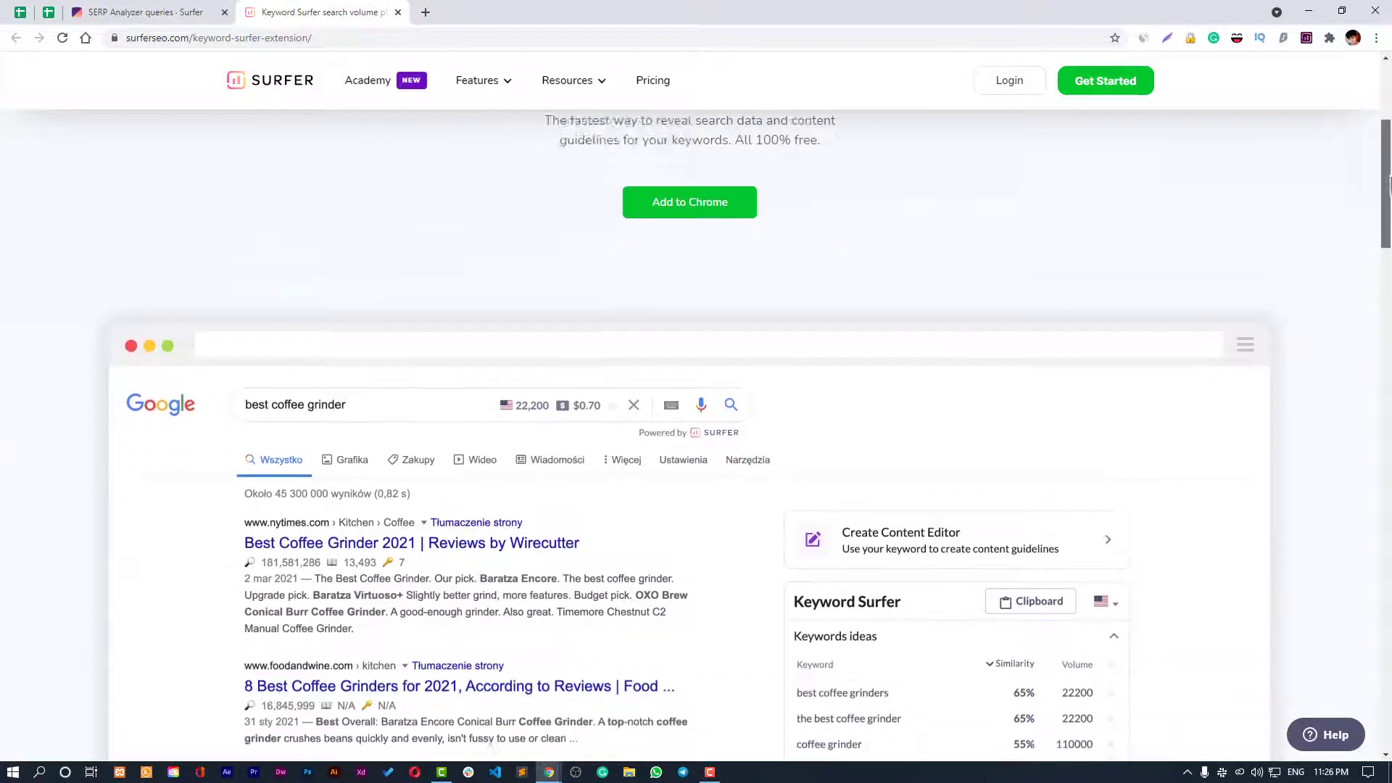
scroll(876, 414, down, 1)
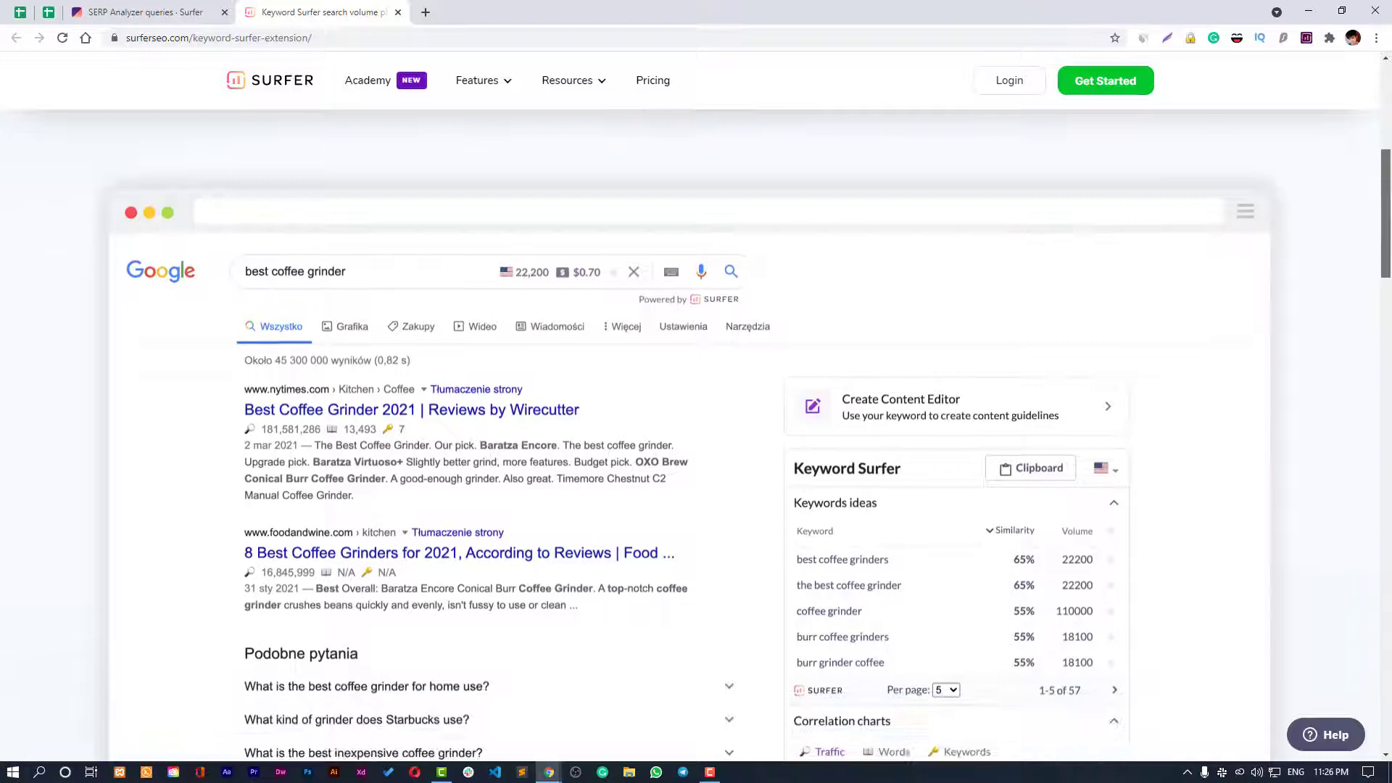
scroll(877, 414, down, 1)
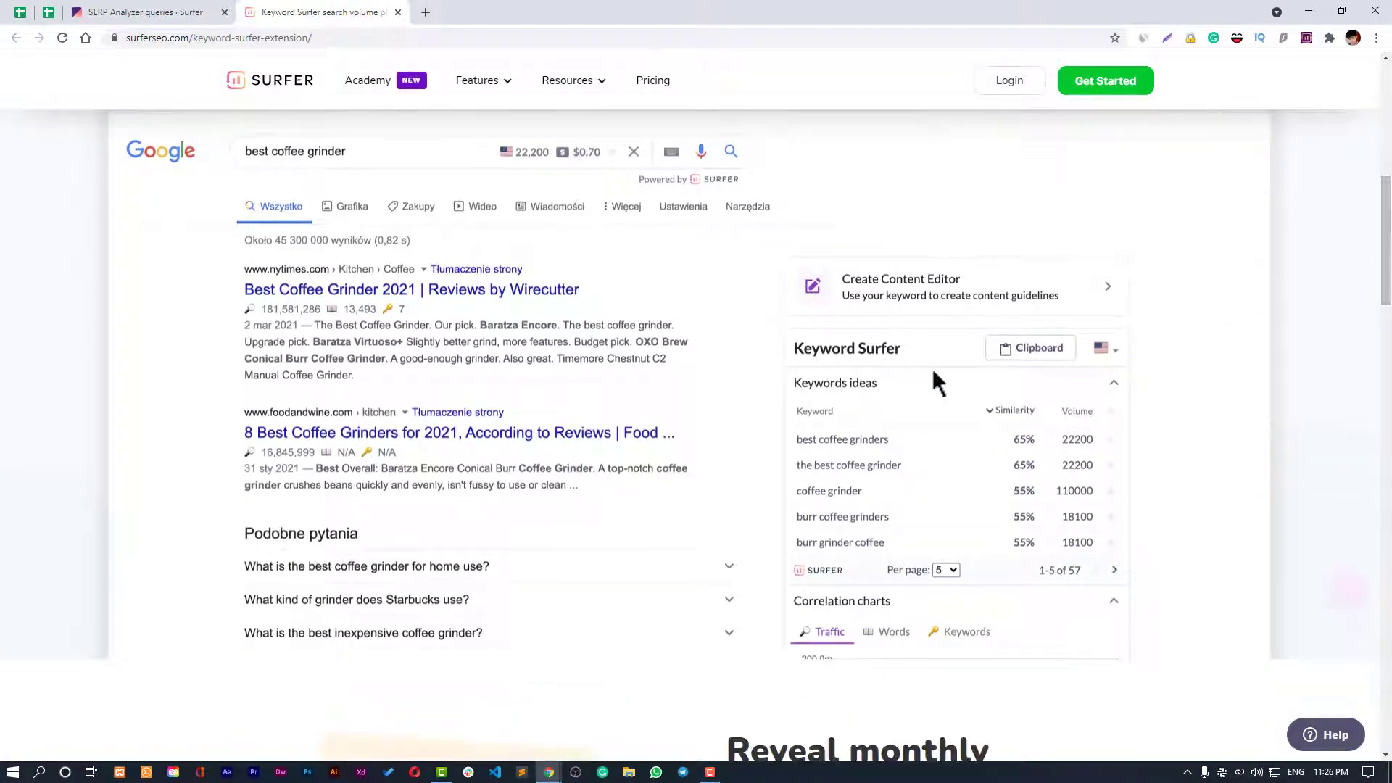
scroll(872, 442, down, 5)
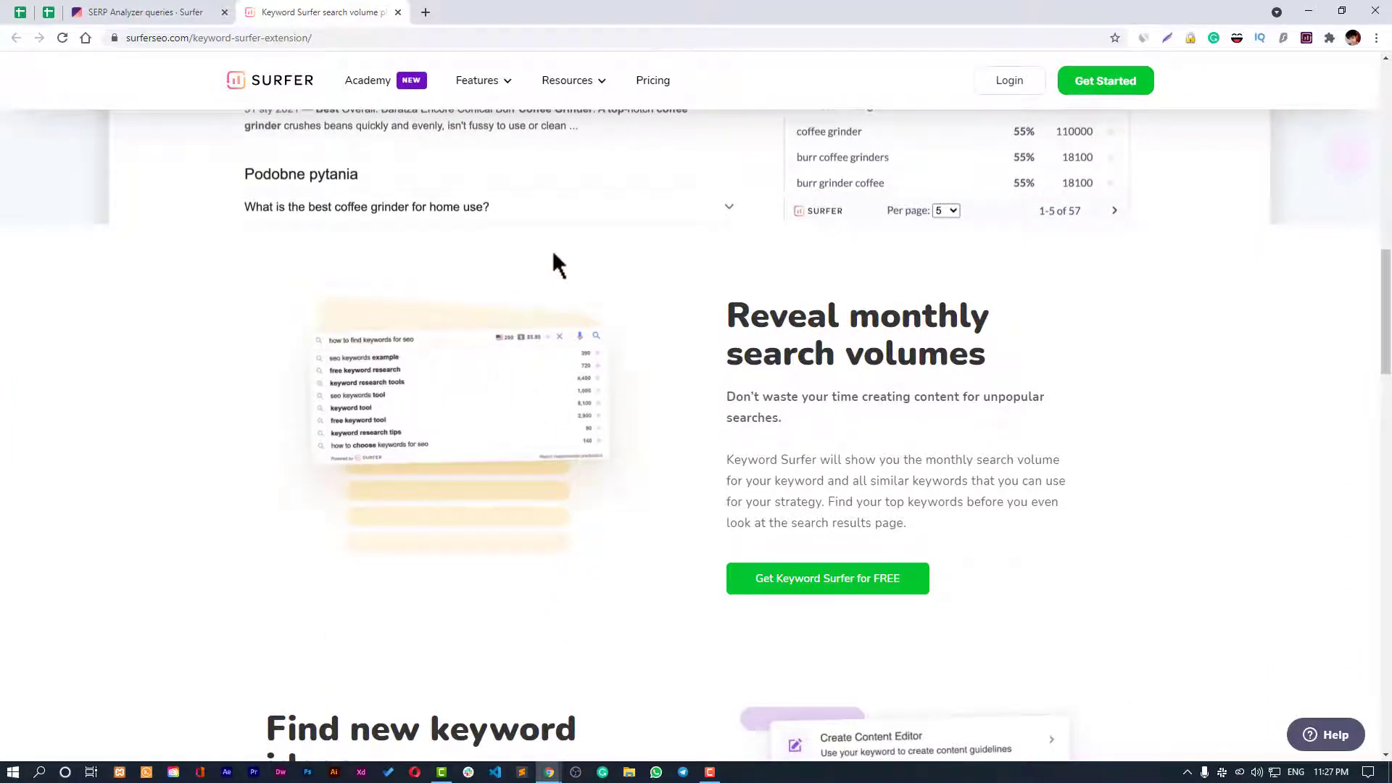
scroll(909, 460, down, 4)
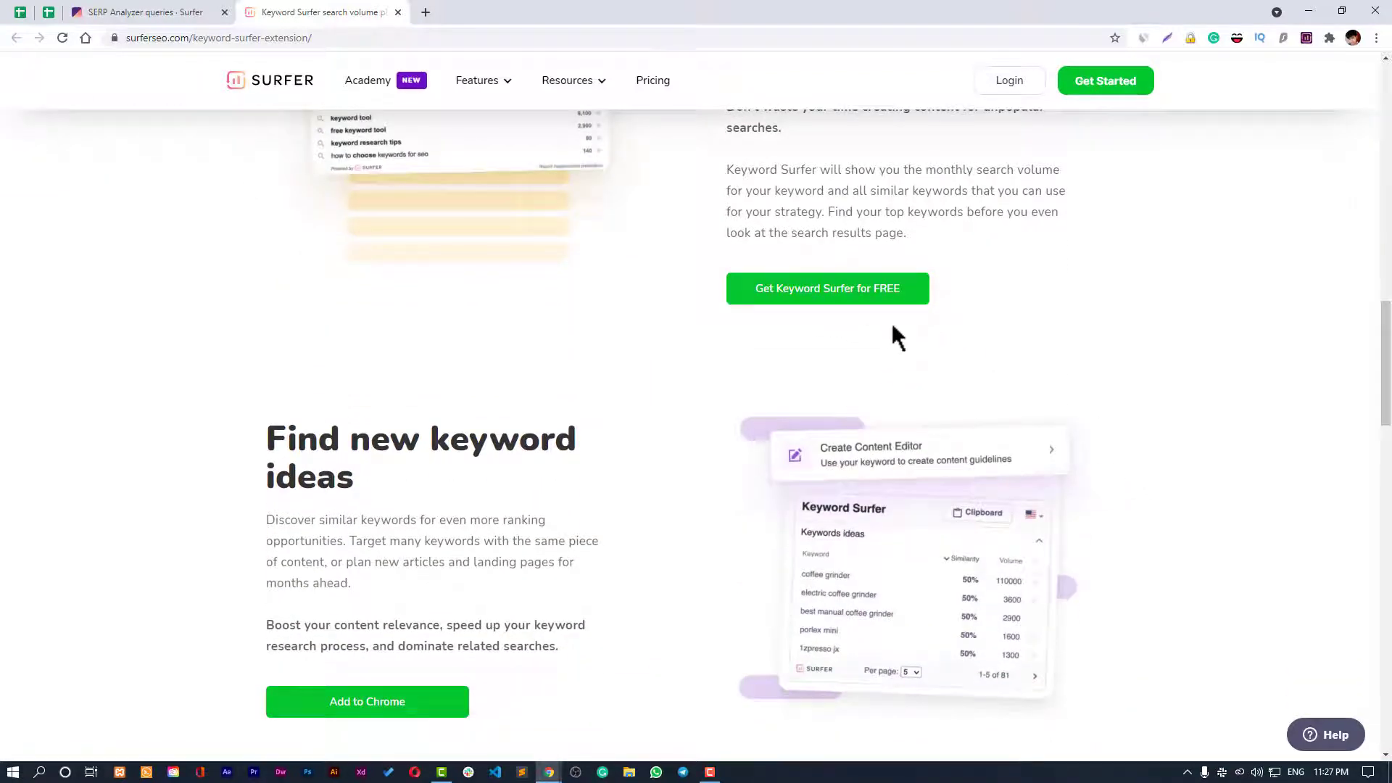
scroll(679, 536, down, 7)
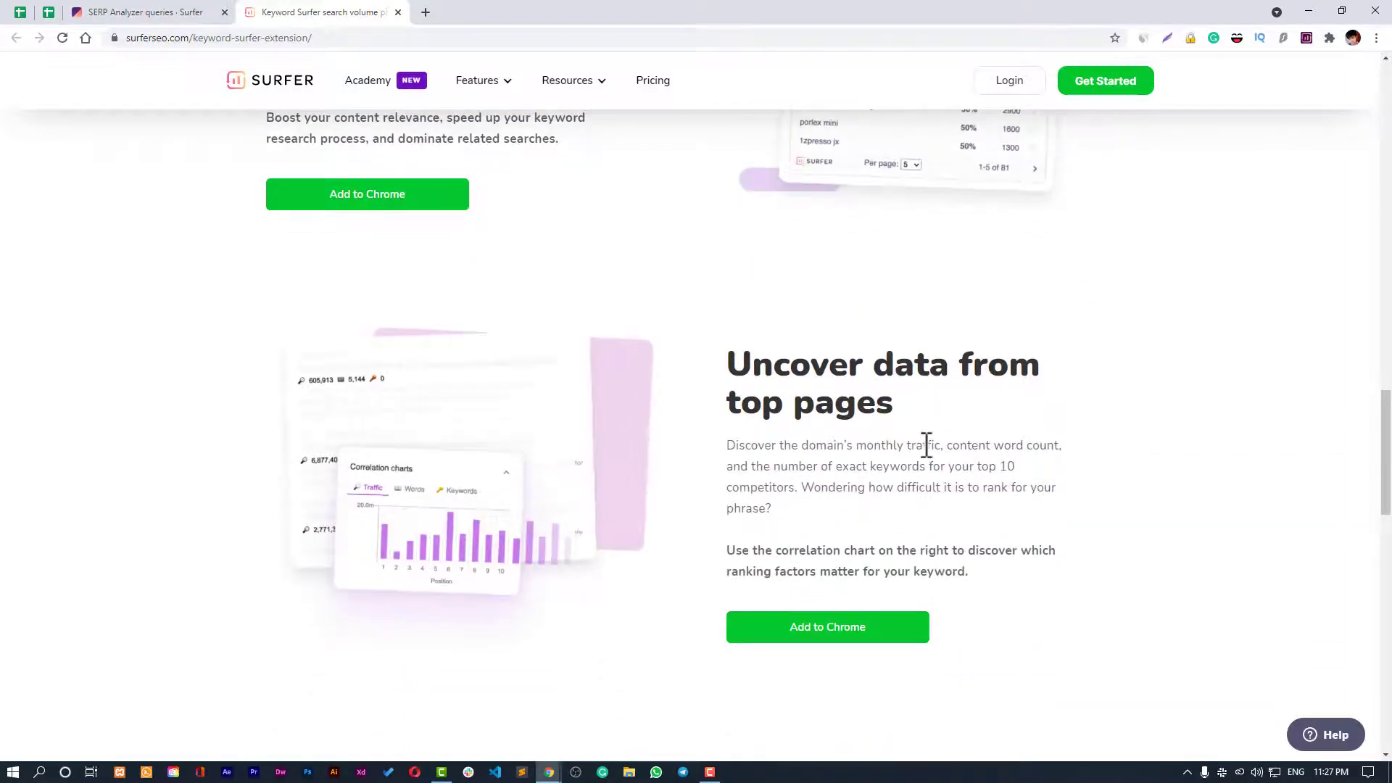
scroll(995, 475, down, 1)
scroll(994, 475, down, 5)
scroll(995, 476, down, 2)
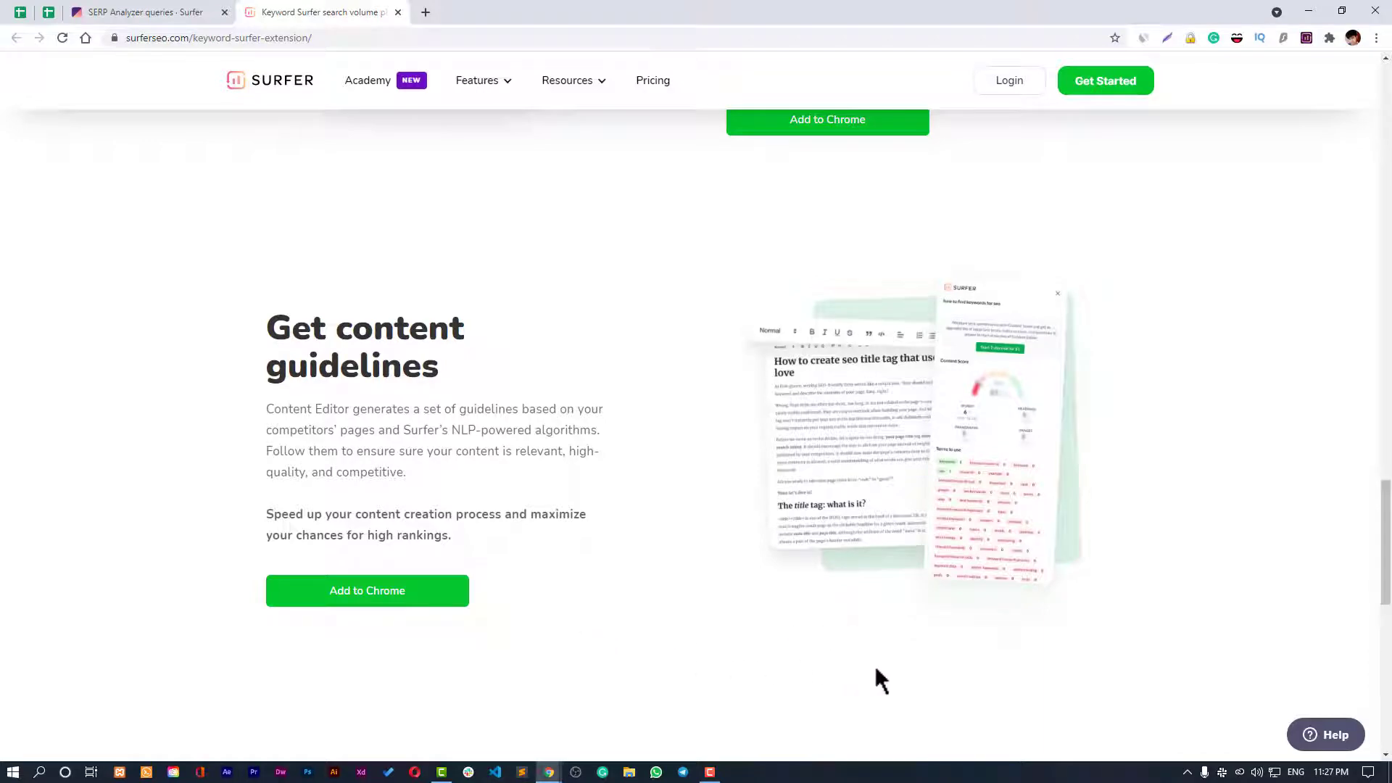
scroll(1189, 518, up, 20)
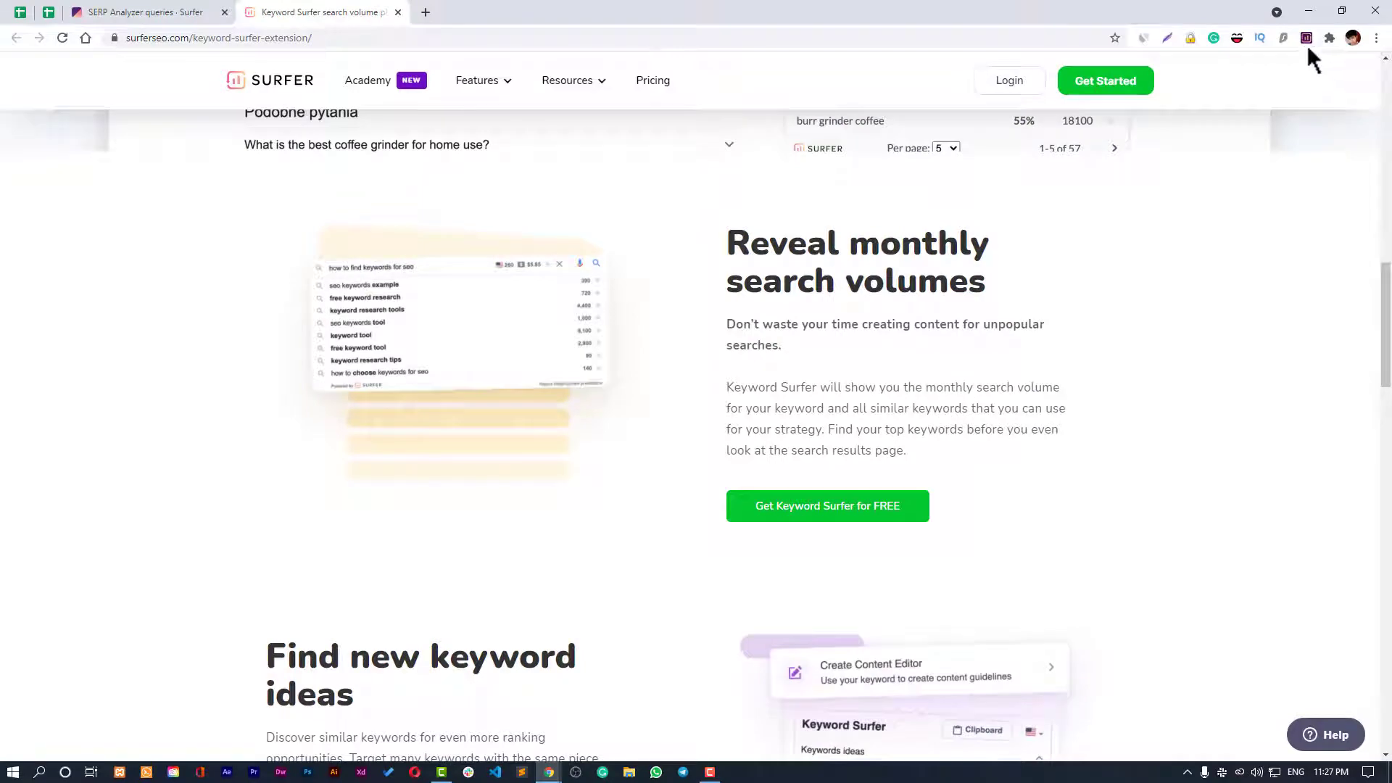
Go from Chrome's extensions management page to the Chrome Web Store.
click(1330, 38)
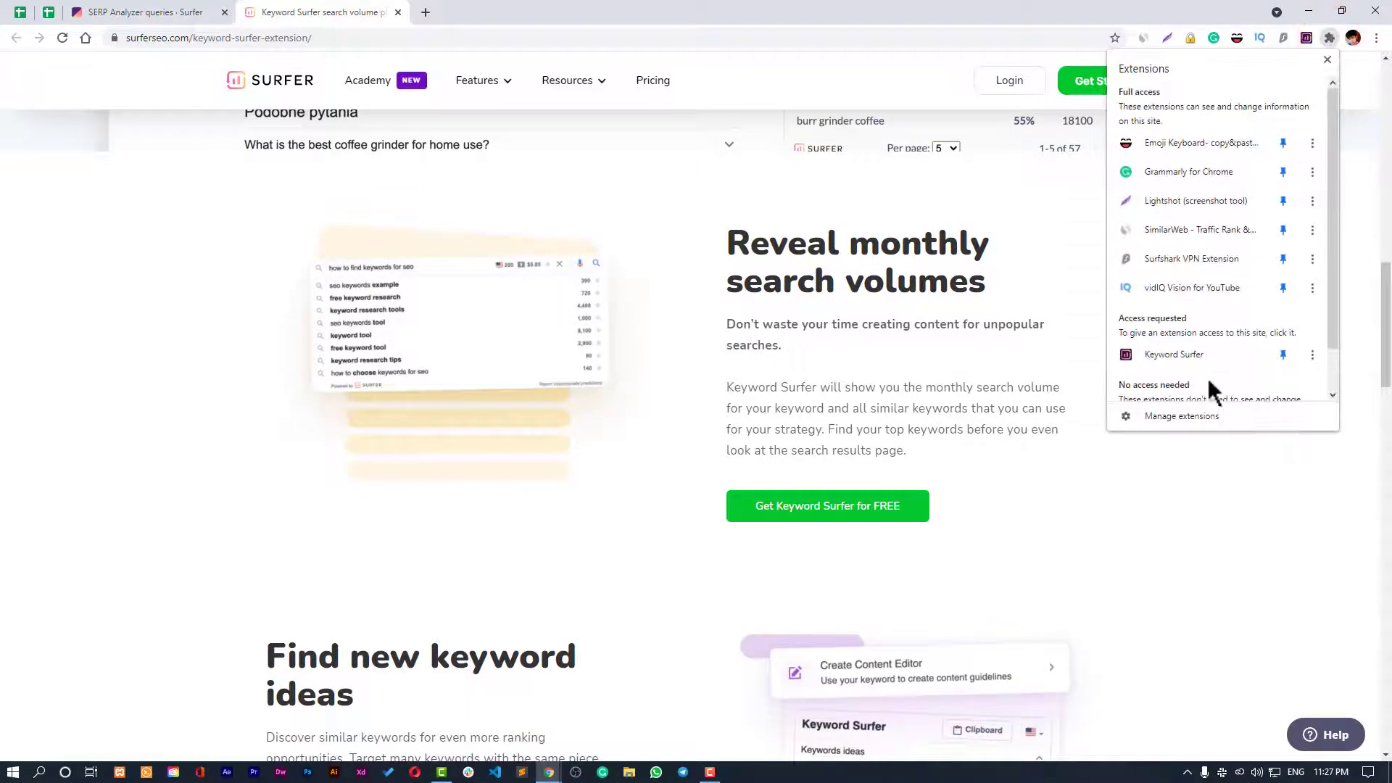
click(1178, 418)
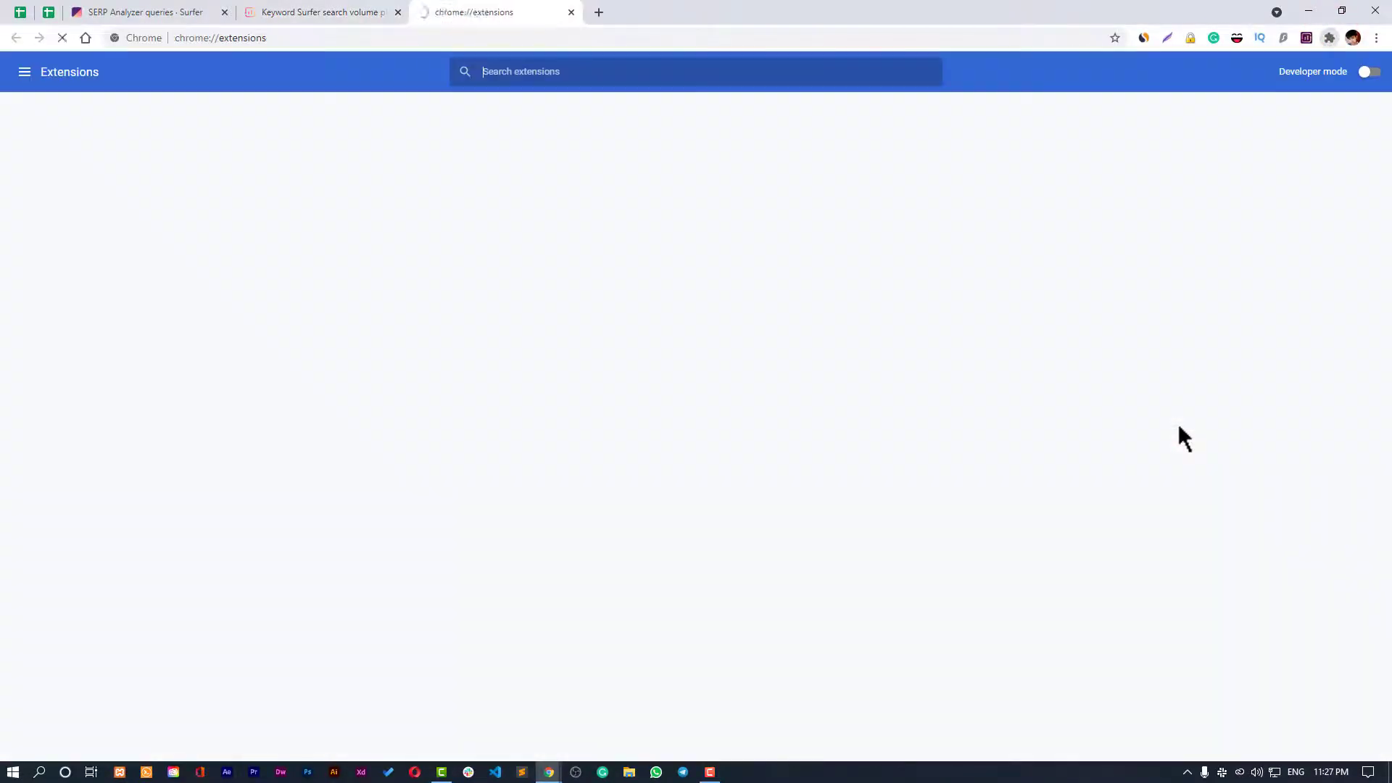
click(24, 72)
click(118, 741)
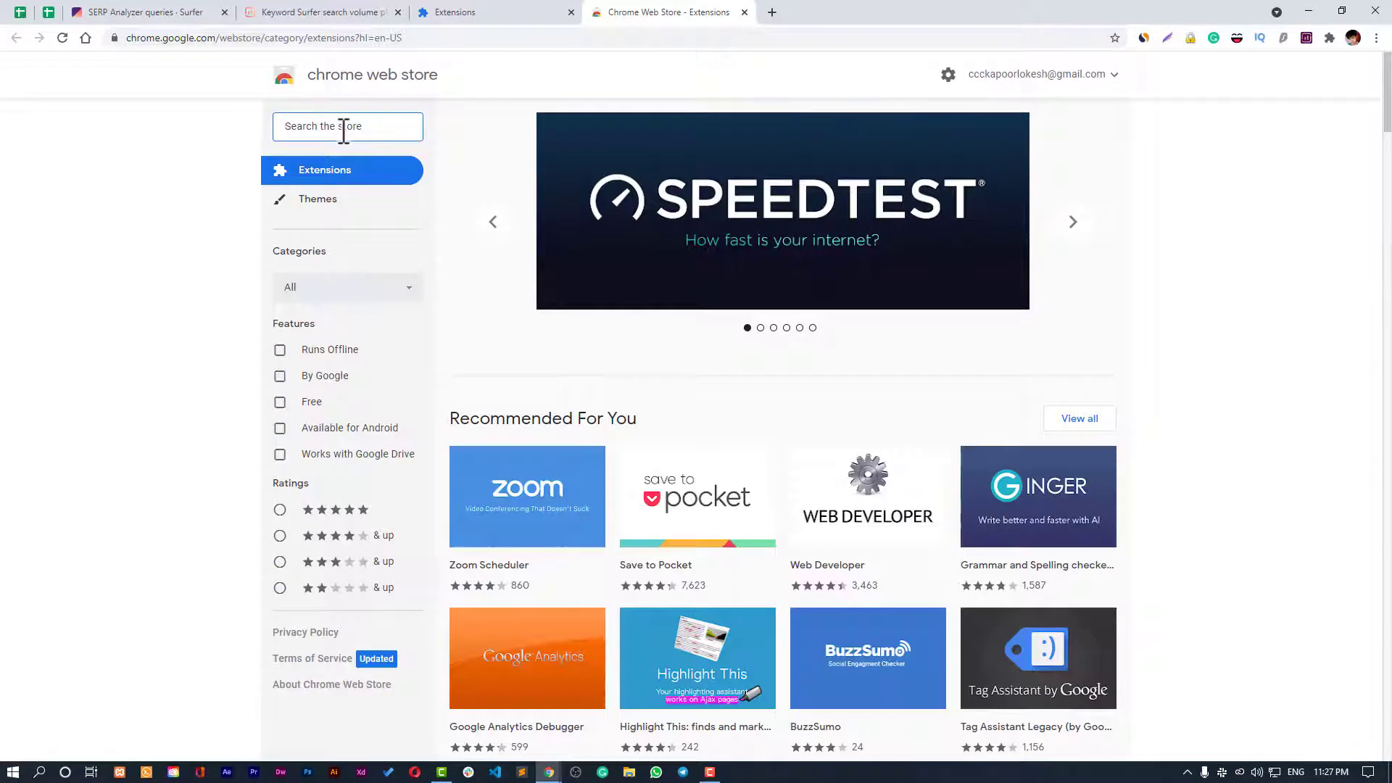
Search the store for 'surfer seo' and open the Keyword Surfer listing.
text(sur)
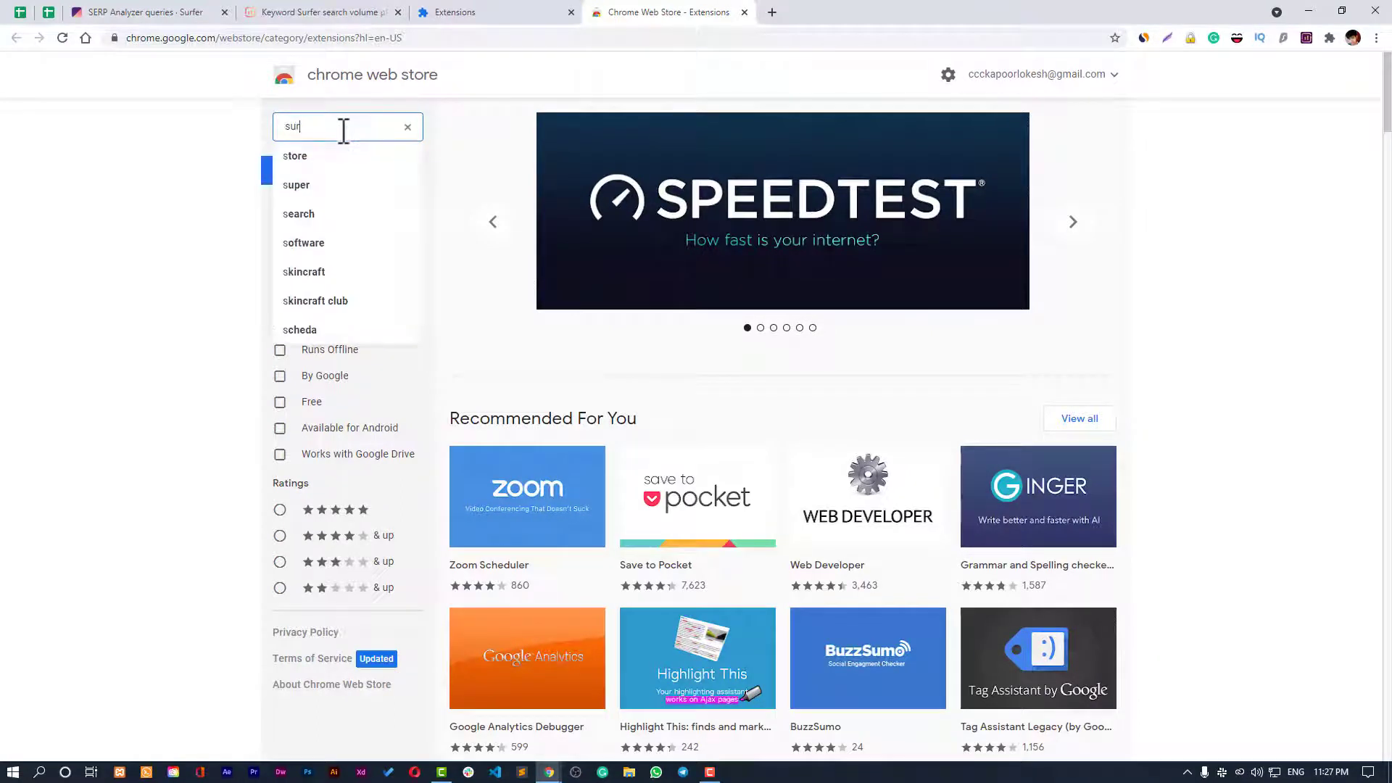
text(fer seo)
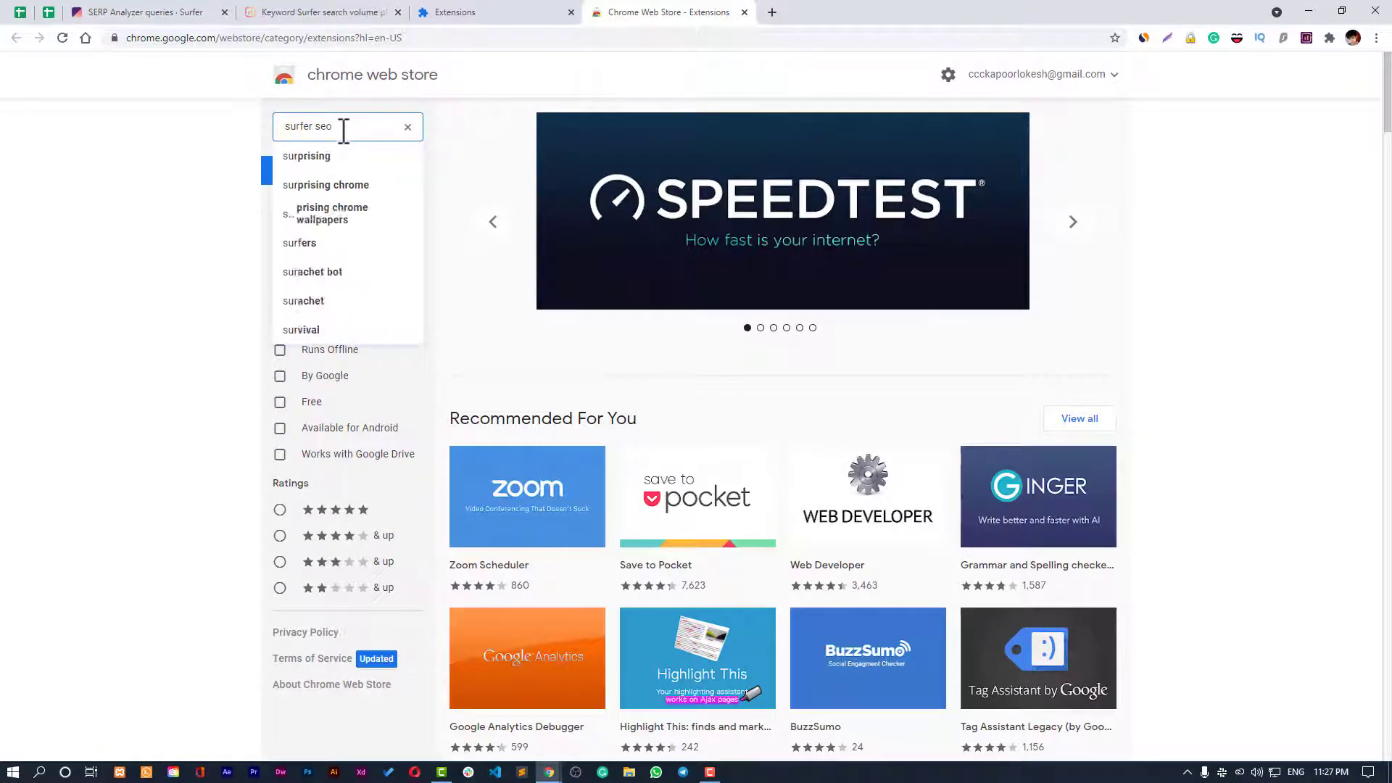
key(Return)
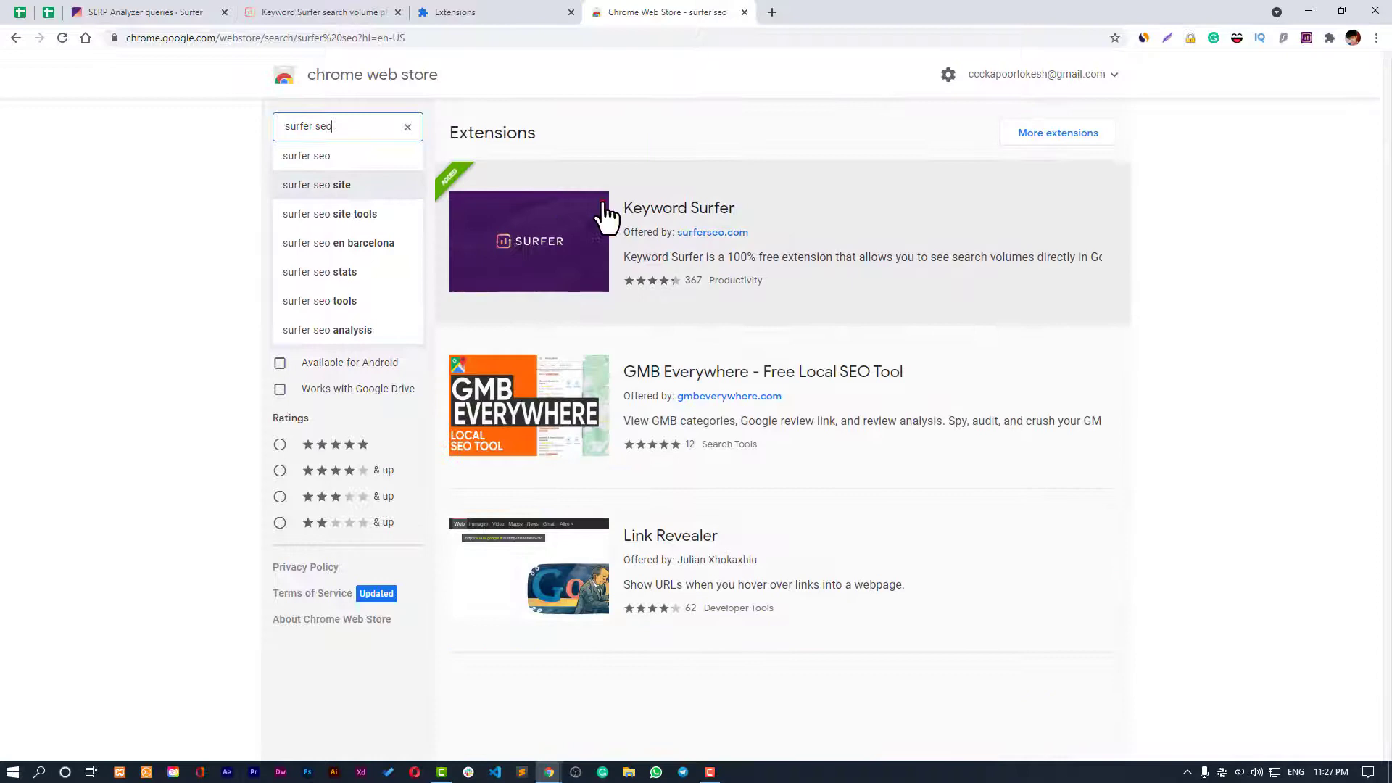
click(610, 217)
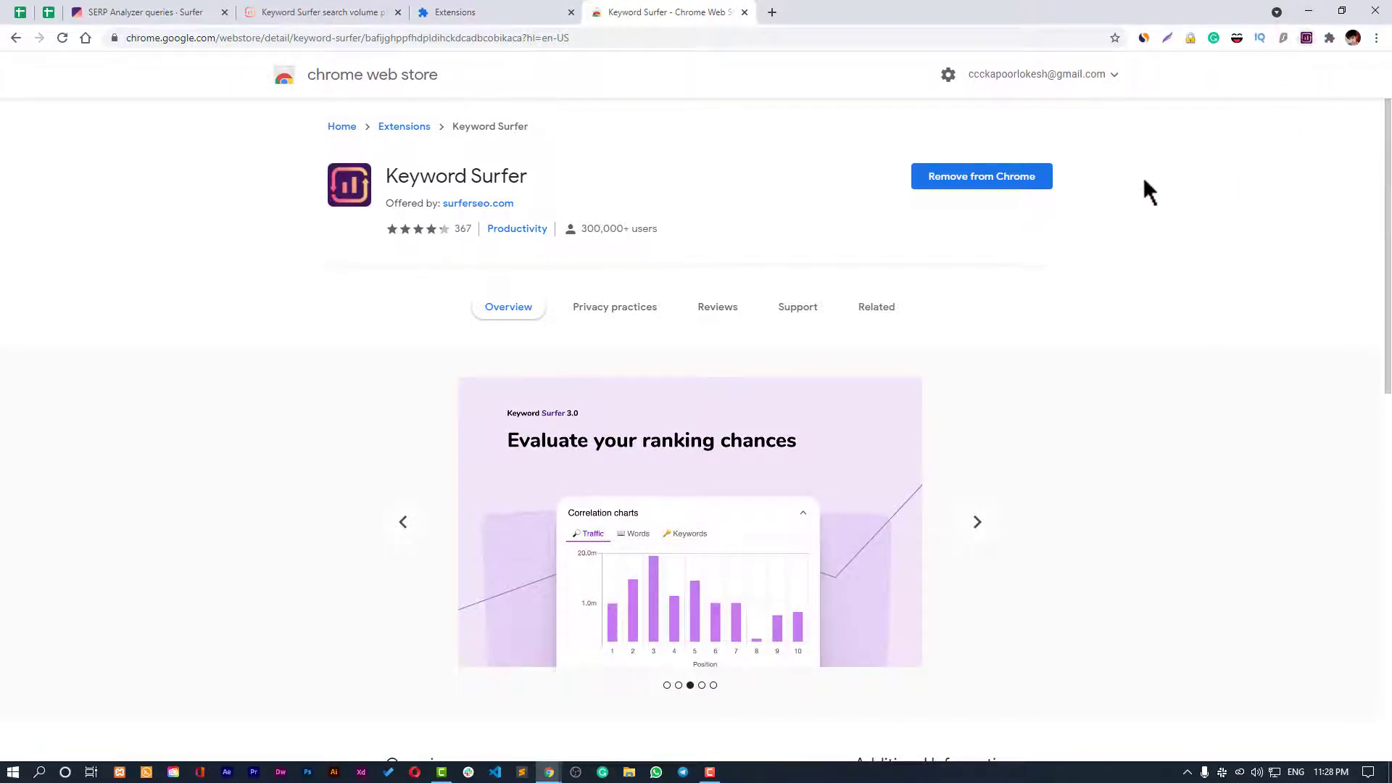
Load google.com in a new browser tab.
click(773, 13)
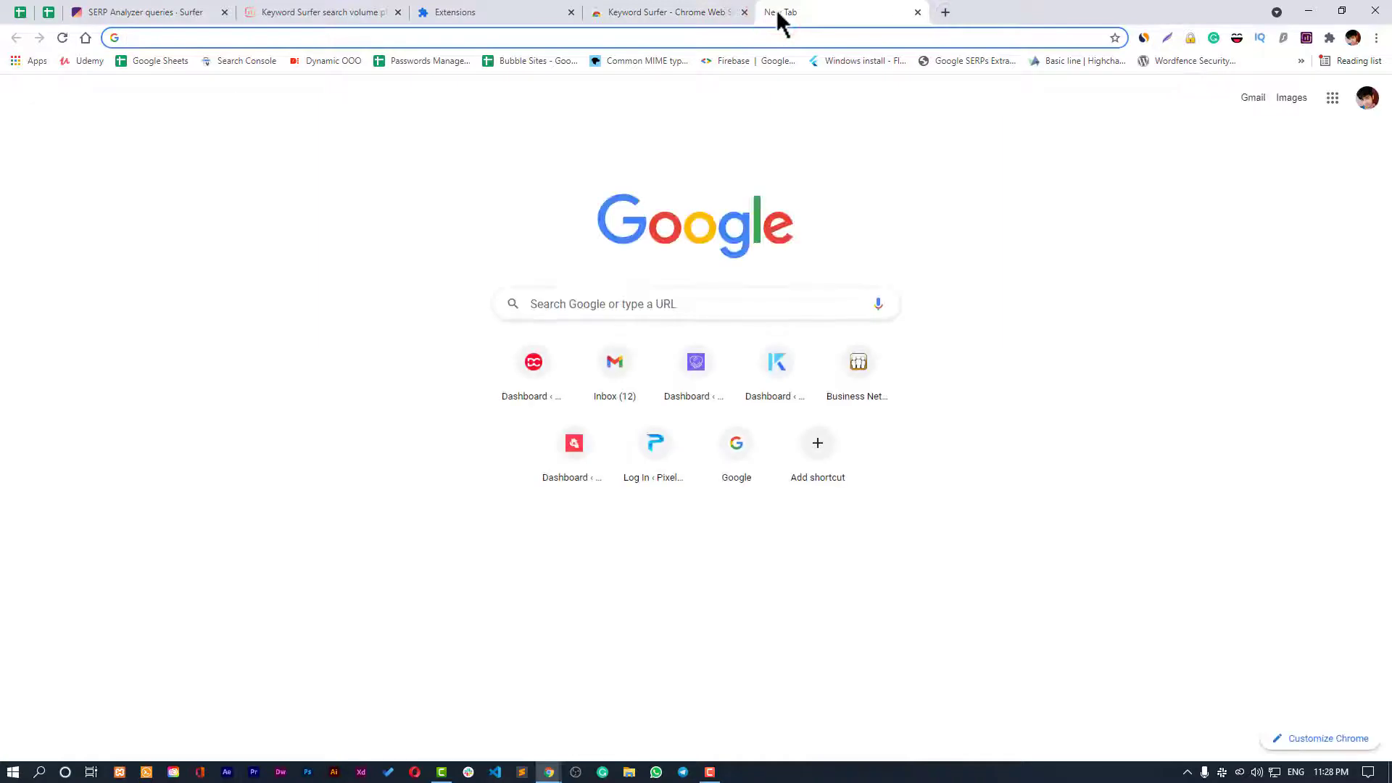
text(google.com)
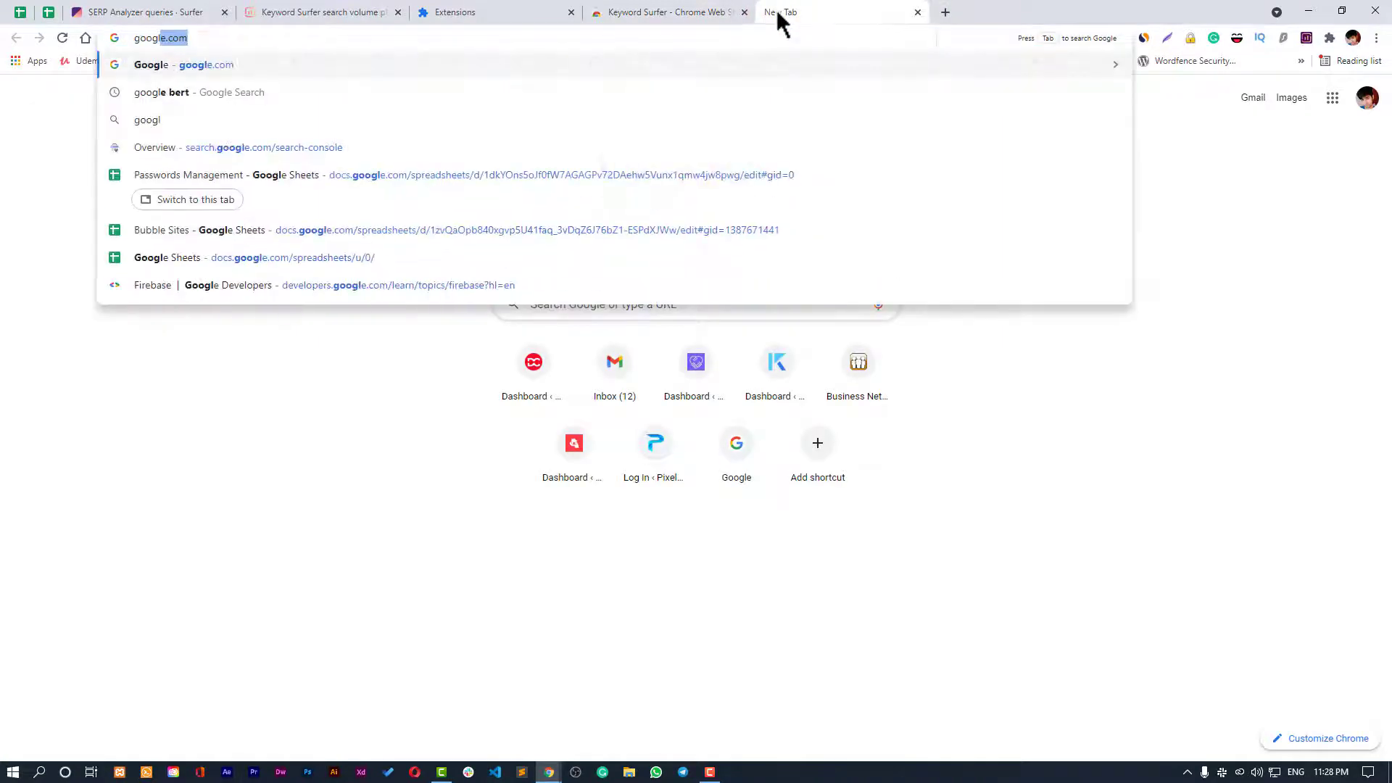
key(Return)
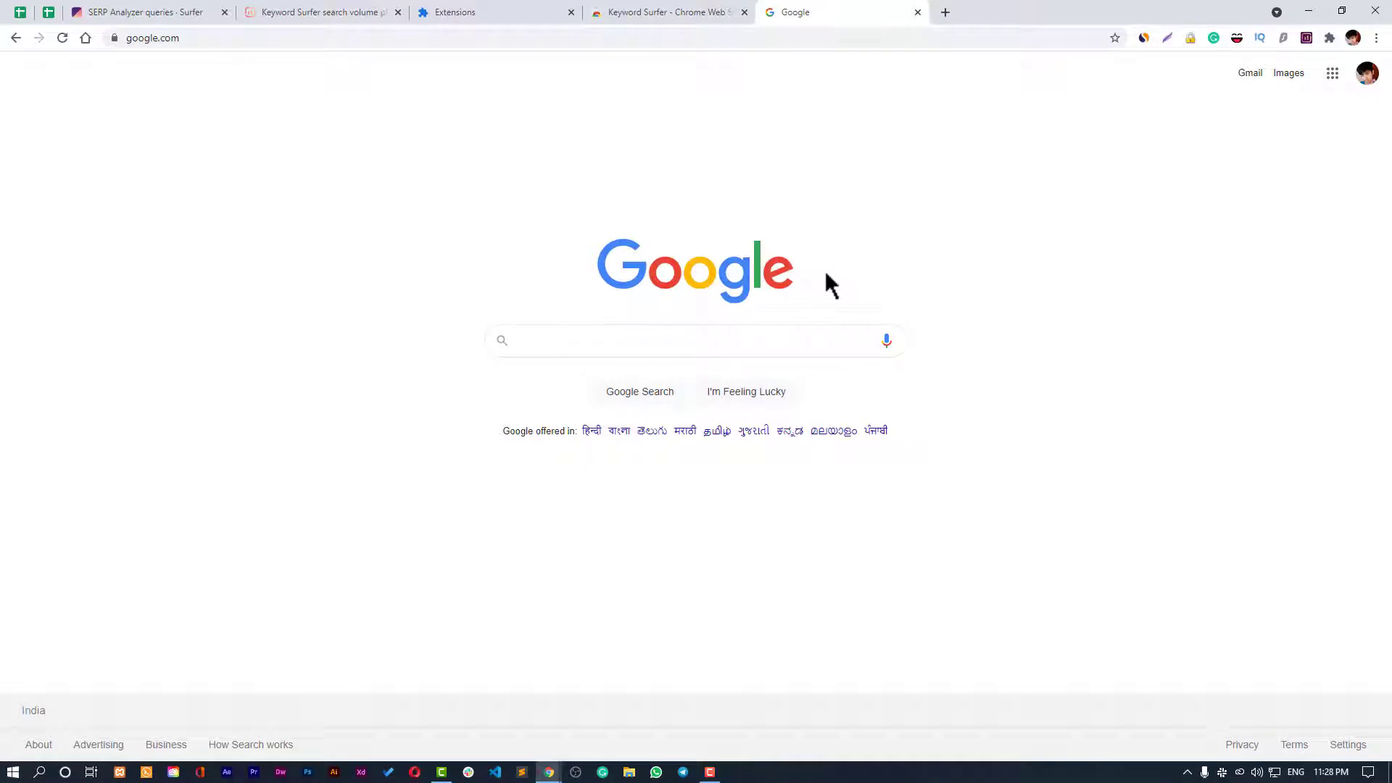
Search Google for 'seo agencies near me'.
text(seo )
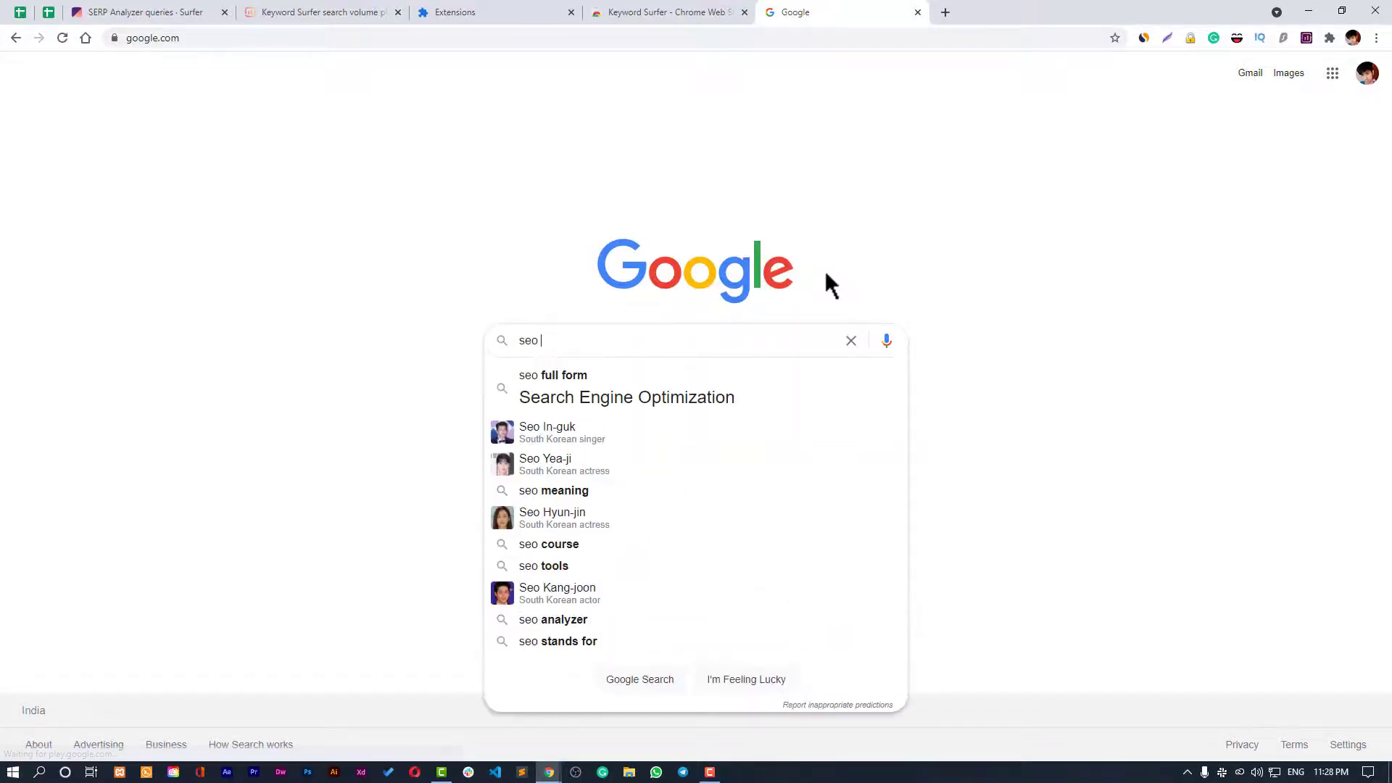
text(agence)
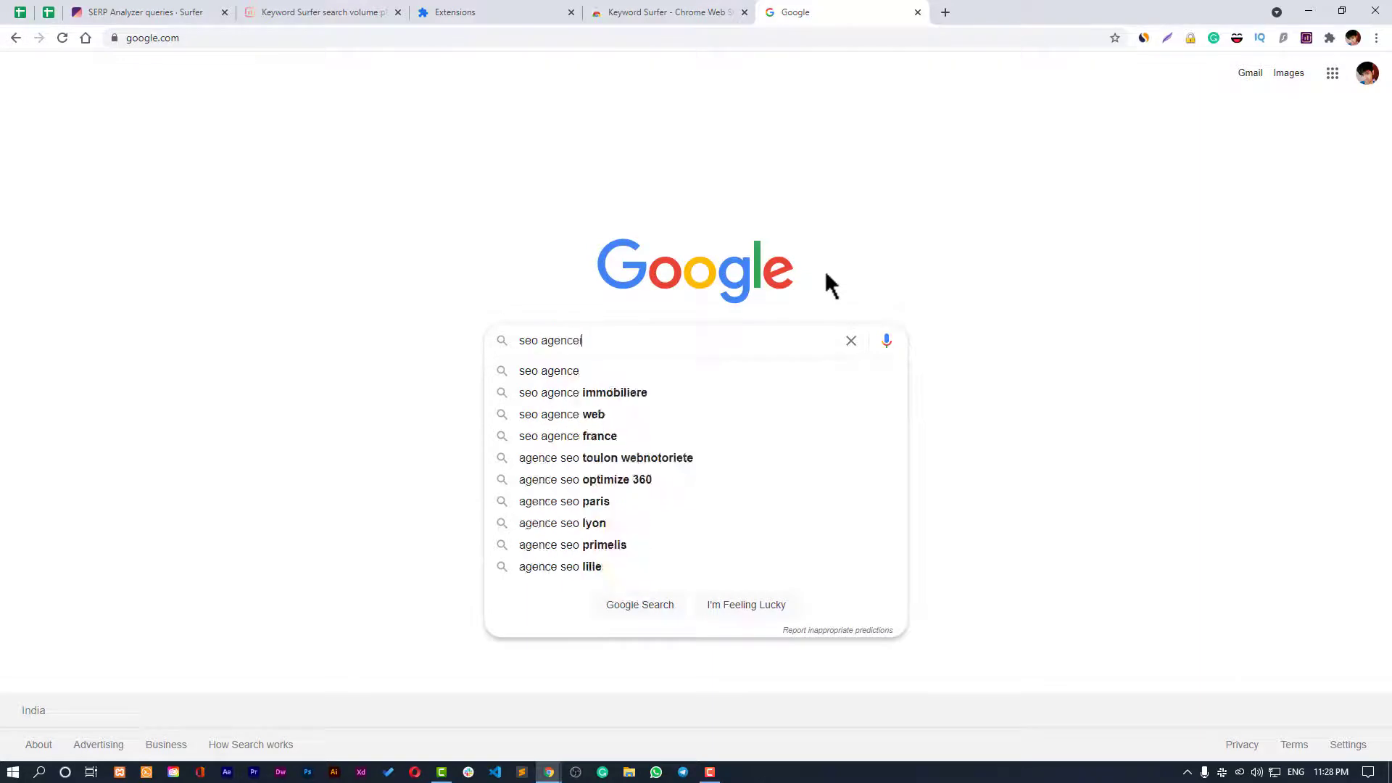
key(BackSpace)
text(ies )
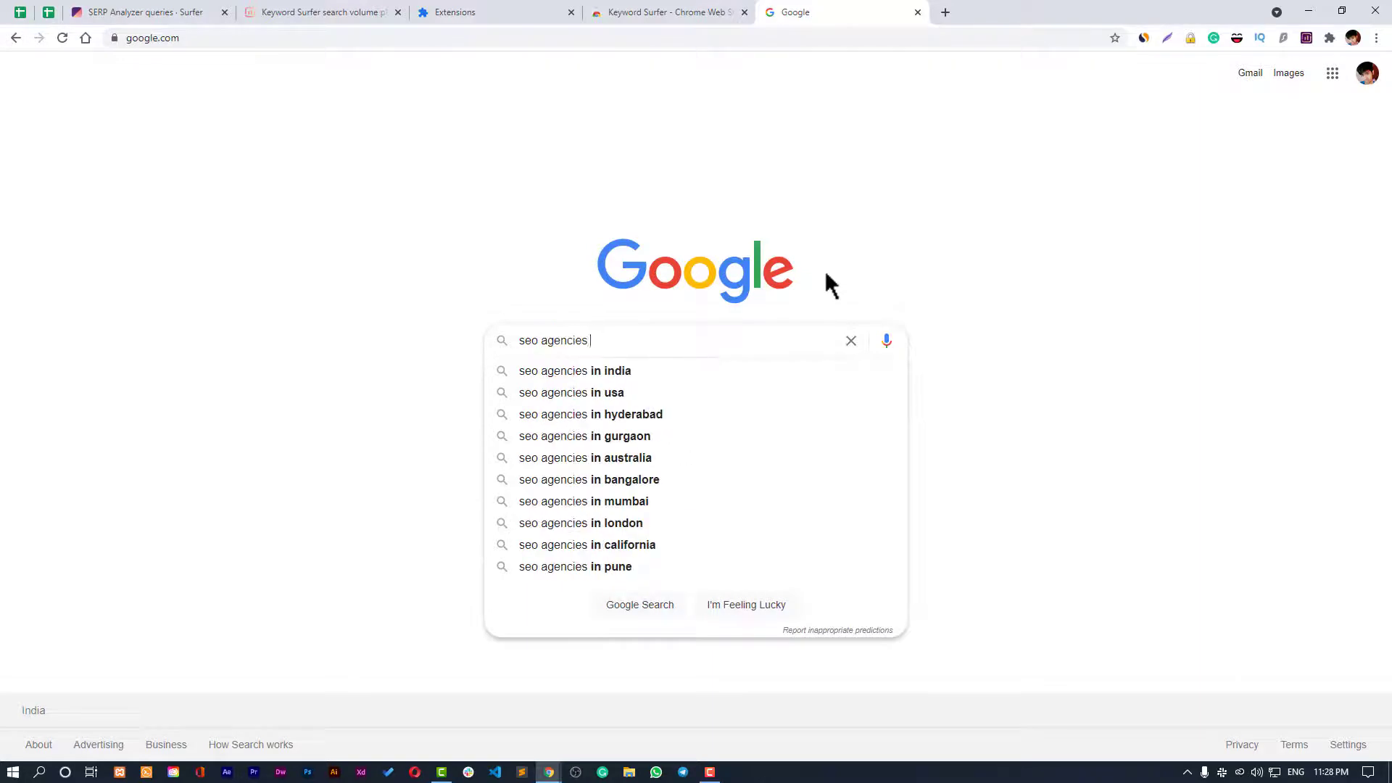
text(near me)
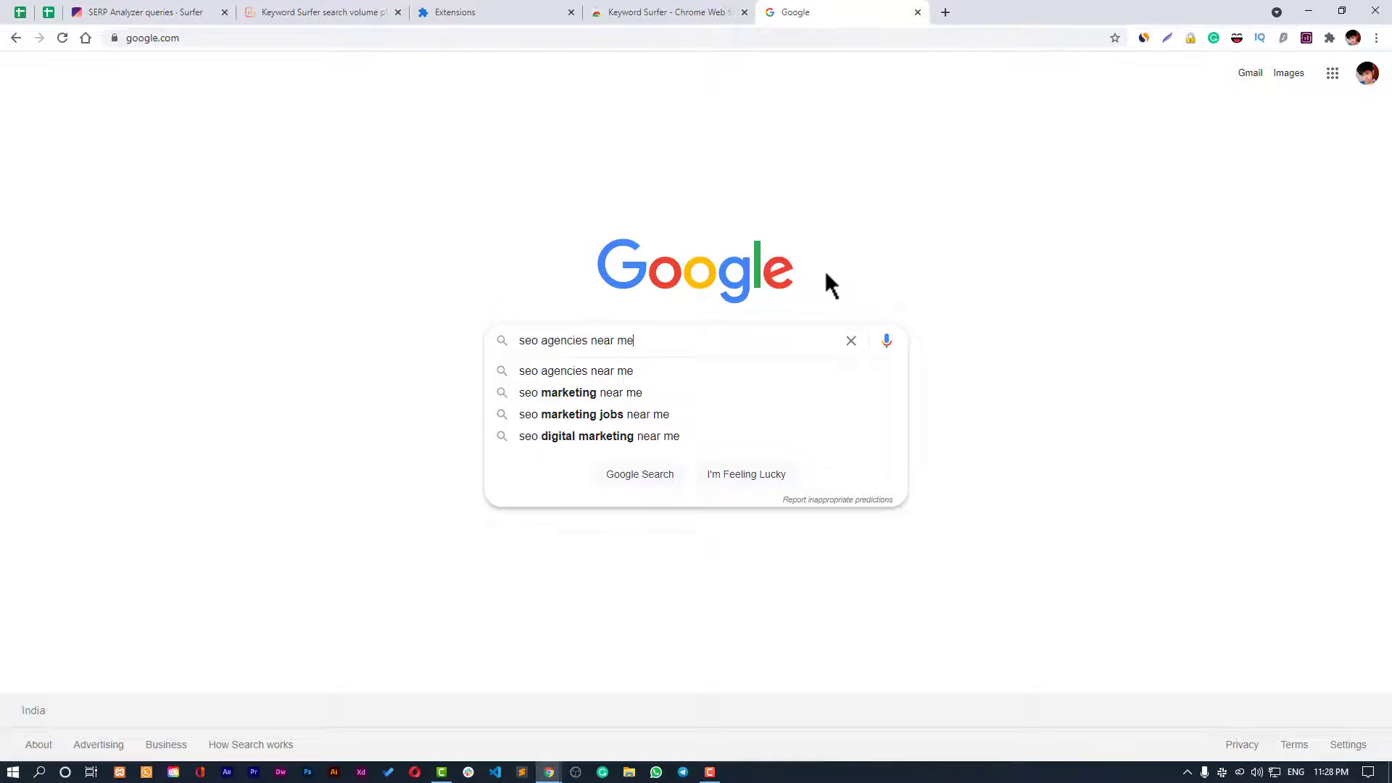
key(Return)
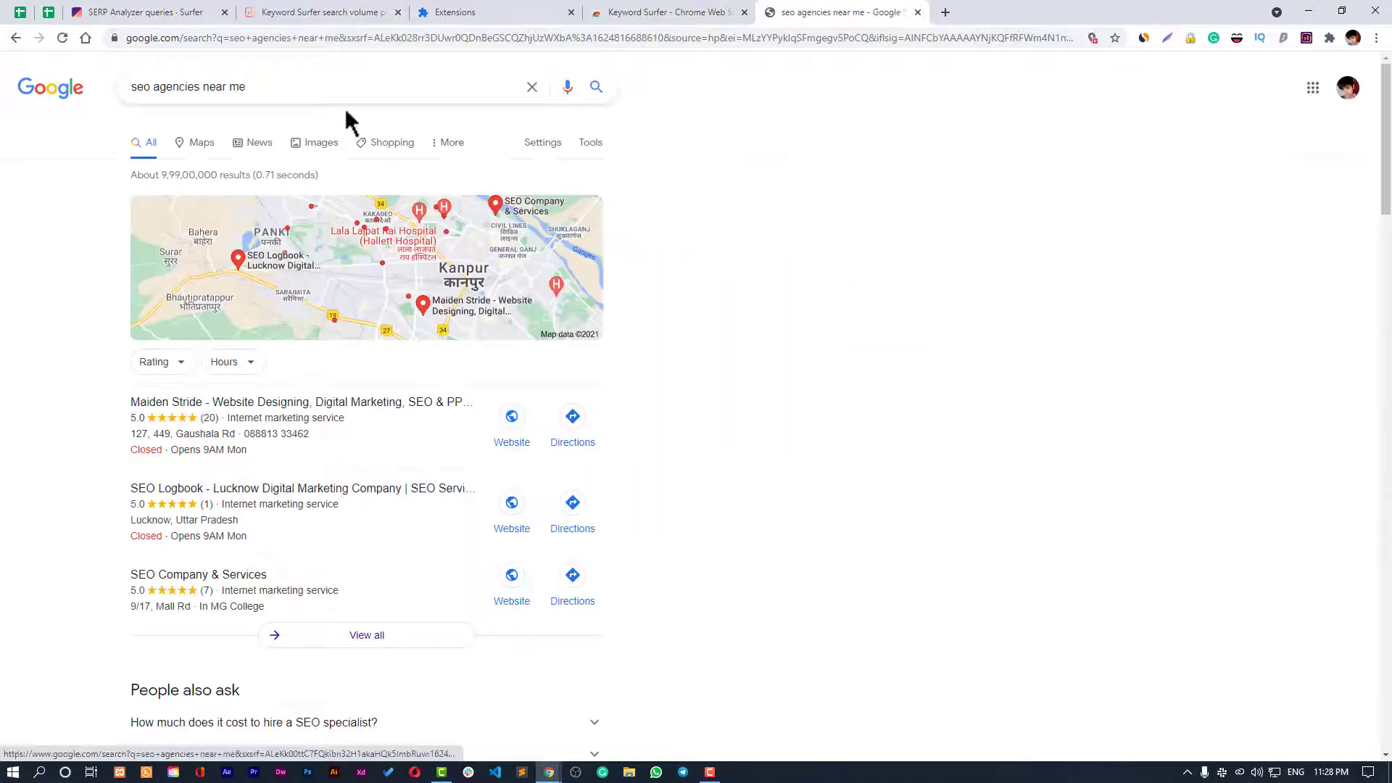
Edit the query down to 'seo', watching Surfer volumes like seo agencies at 2,400.
click(327, 95)
text(=)
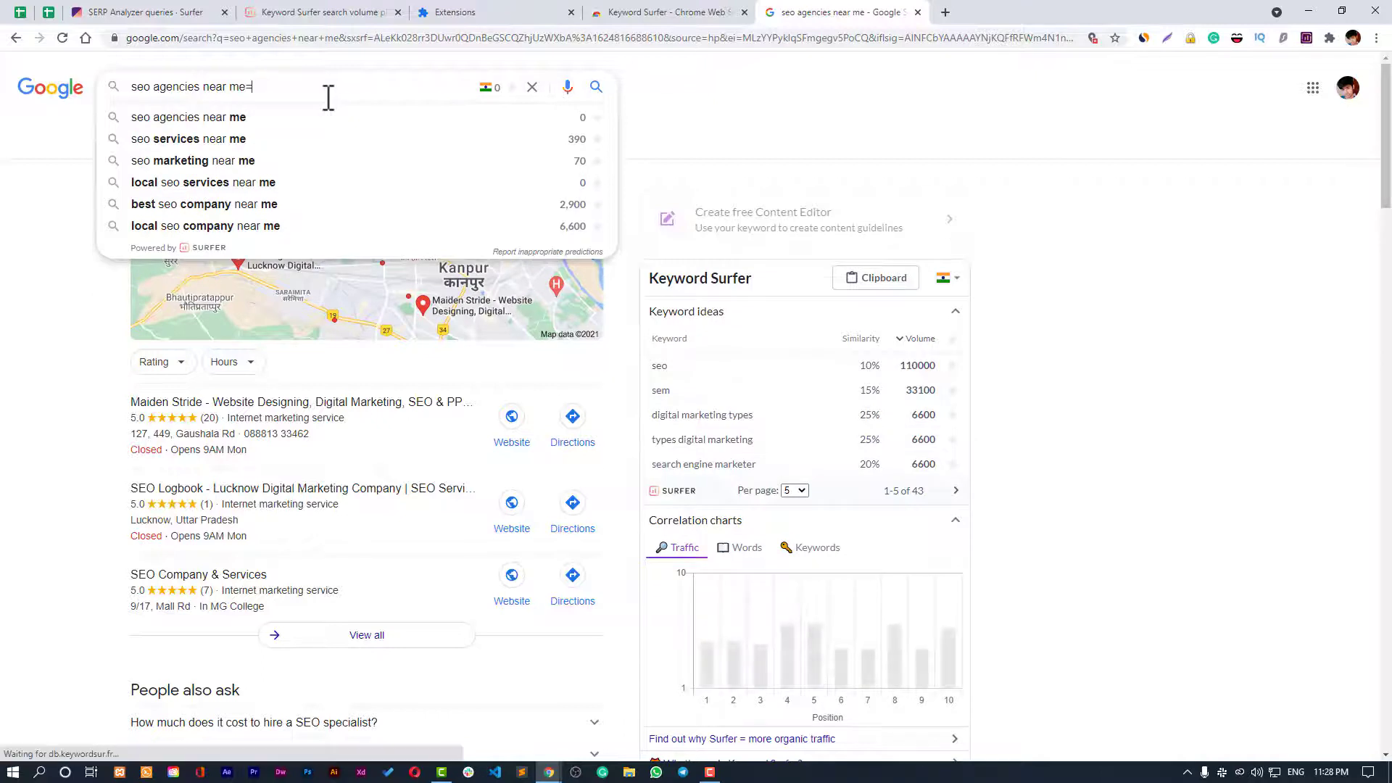
key(BackSpace)
key(BackSpace)
key(BackSpace)
key(BackSpace)
key(BackSpace)
key(BackSpace)
key(BackSpace)
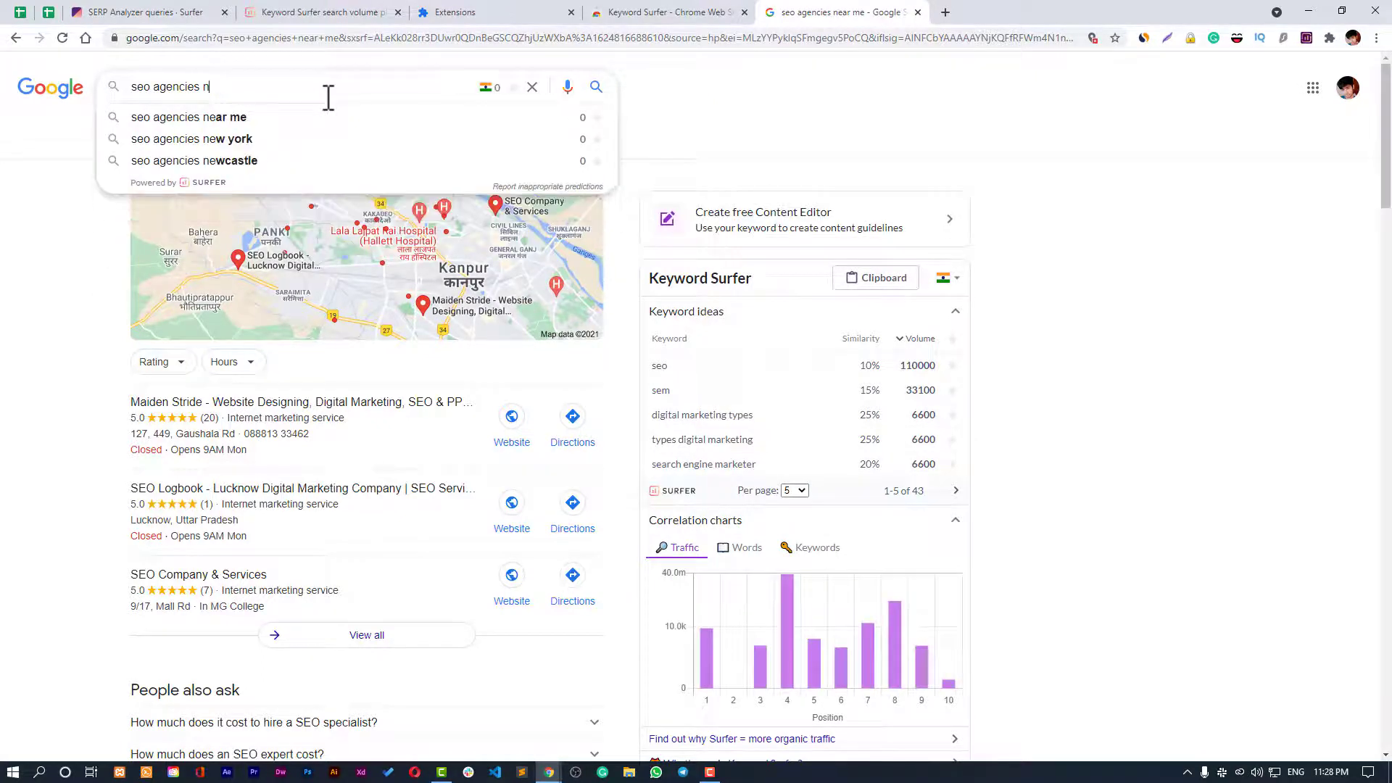
key(BackSpace)
key(BackSpace)
key(BackSpace)
key(BackSpace)
key(BackSpace)
text(y i)
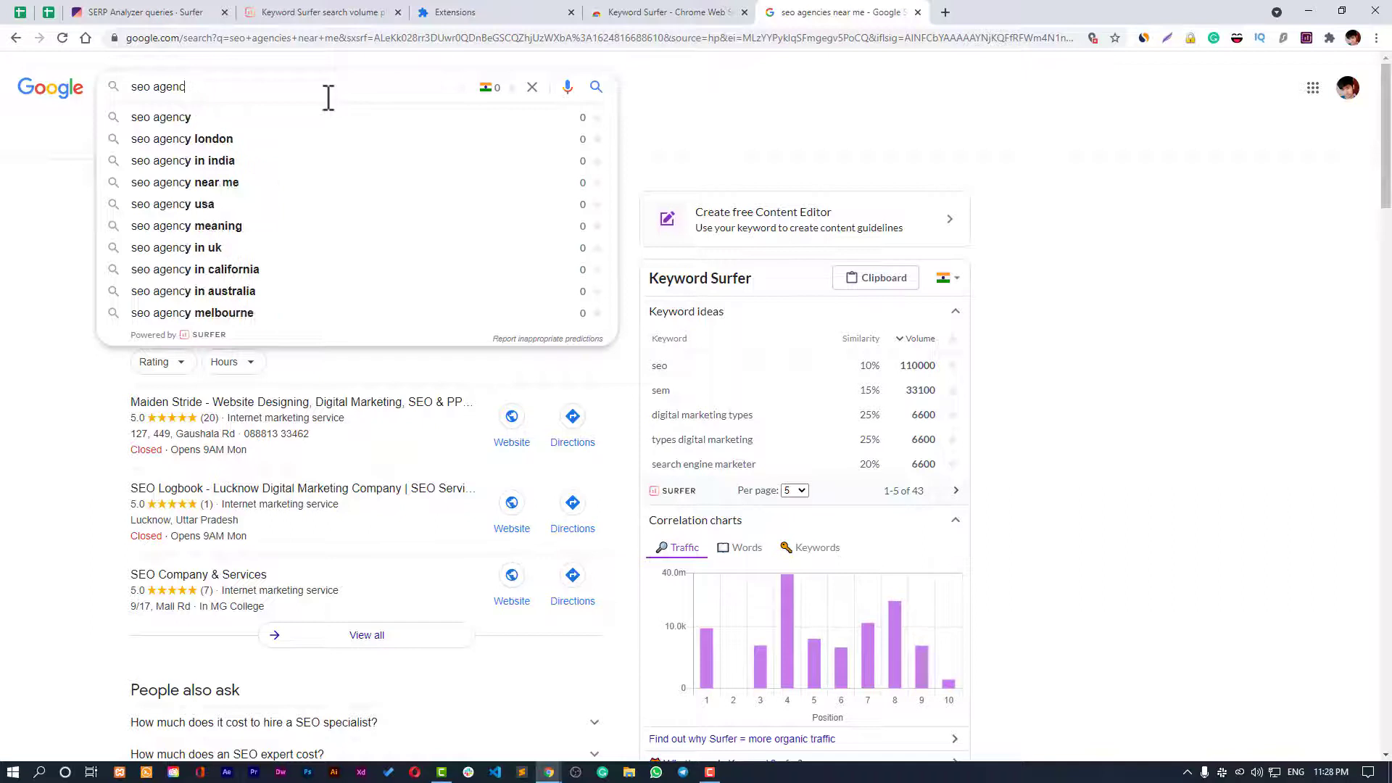
text(n)
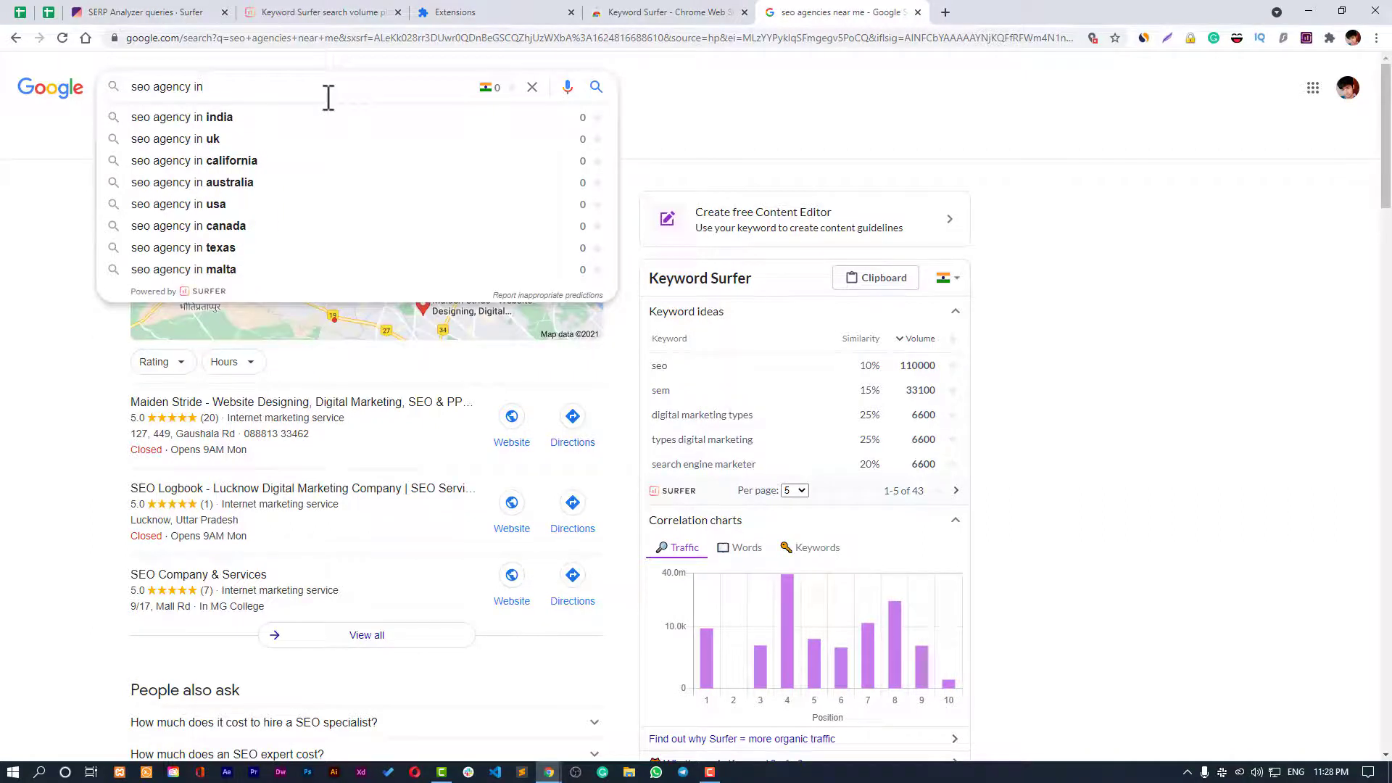
text(india)
key(BackSpace)
key(BackSpace)
key(BackSpace)
key(BackSpace)
key(BackSpace)
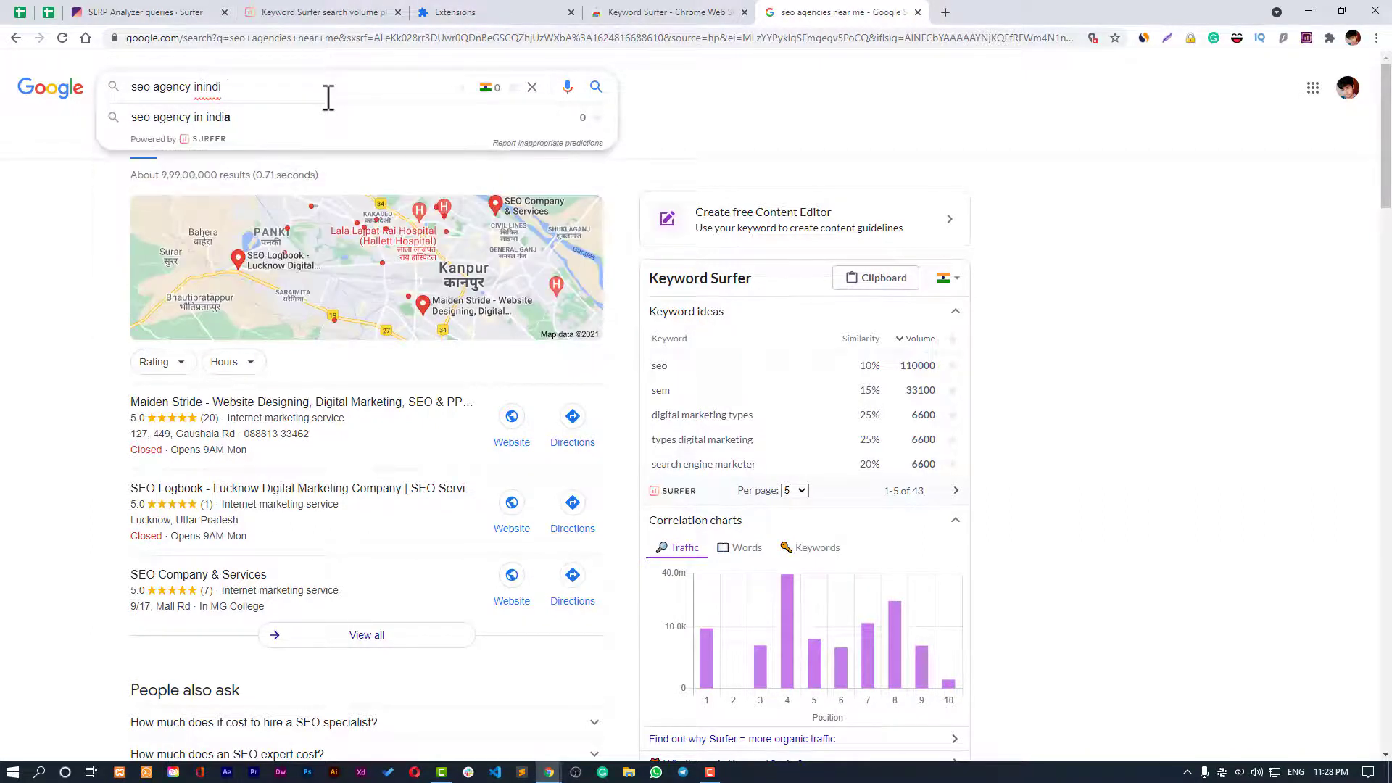
text(india)
key(BackSpace)
key(BackSpace)
key(BackSpace)
key(BackSpace)
key(BackSpace)
key(BackSpace)
key(BackSpace)
key(BackSpace)
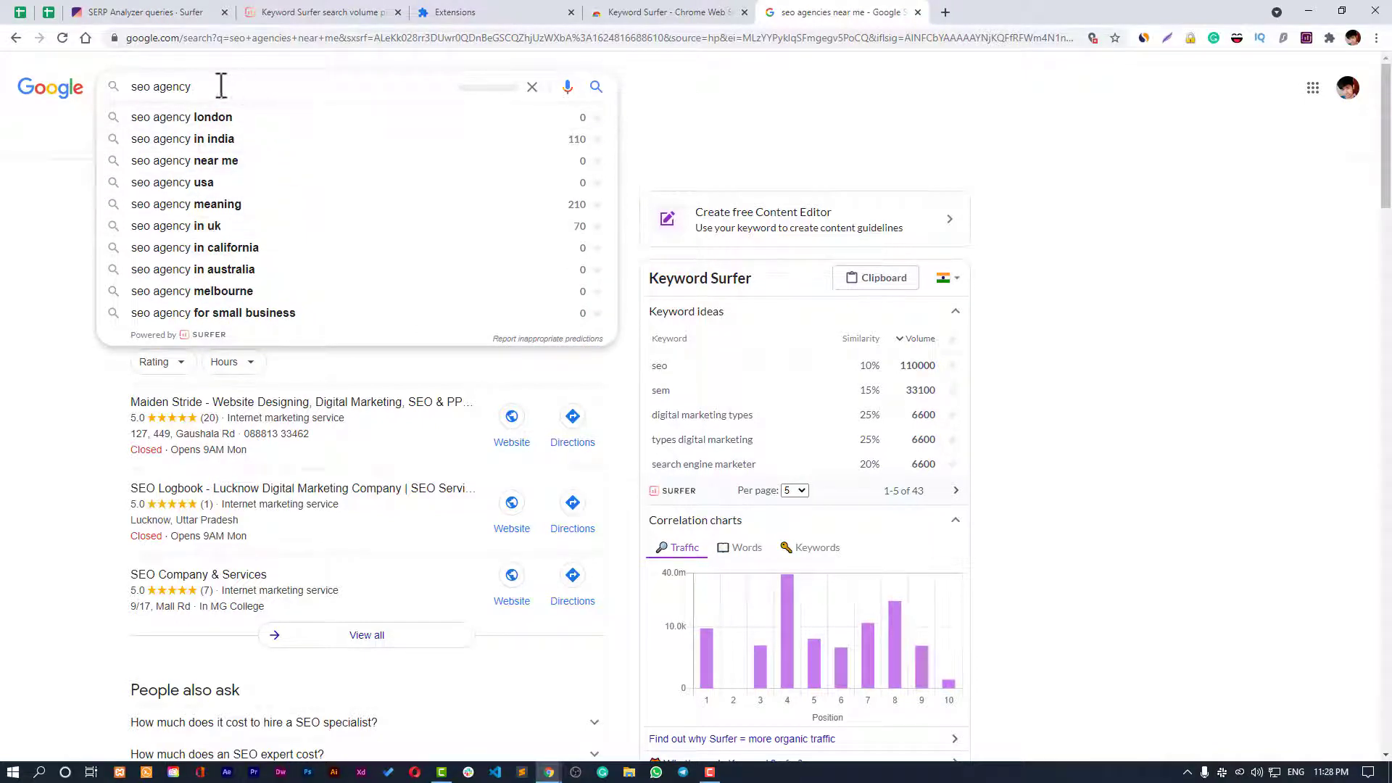
key(BackSpace)
key(BackSpace)
key(BackSpace)
key(BackSpace)
key(BackSpace)
key(BackSpace)
key(BackSpace)
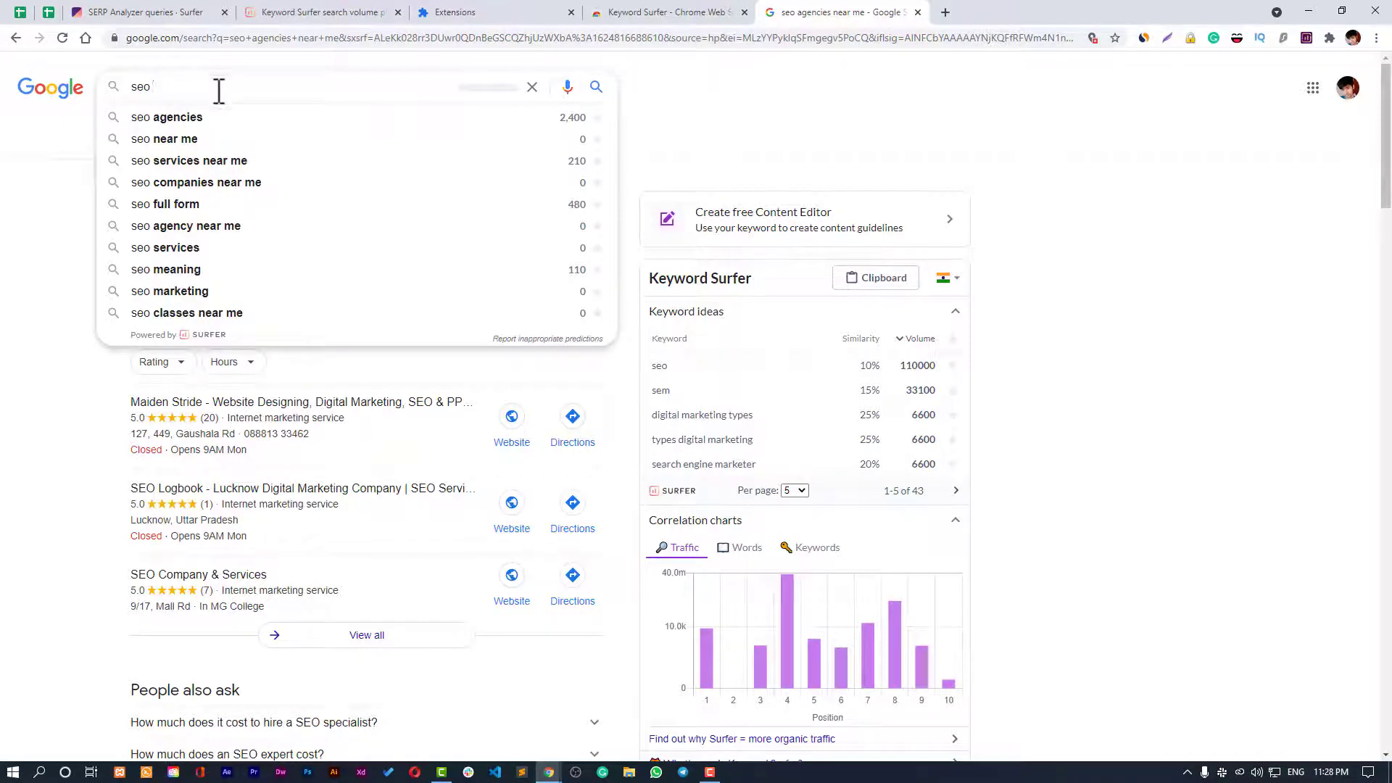
Close the search suggestions and scroll the results with Keyword Surfer's keyword ideas.
scroll(246, 191, down, 2)
scroll(308, 224, up, 2)
click(845, 132)
scroll(549, 366, down, 3)
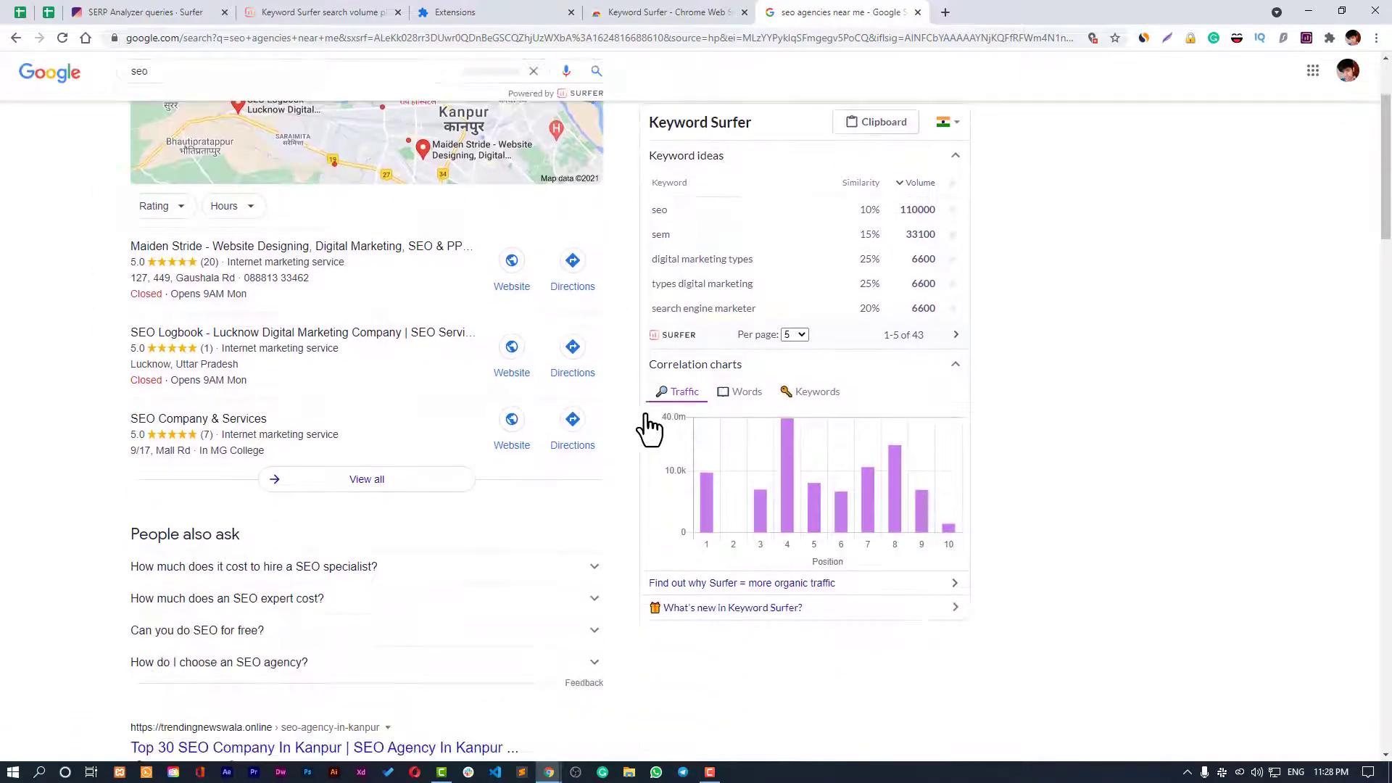
scroll(942, 471, up, 2)
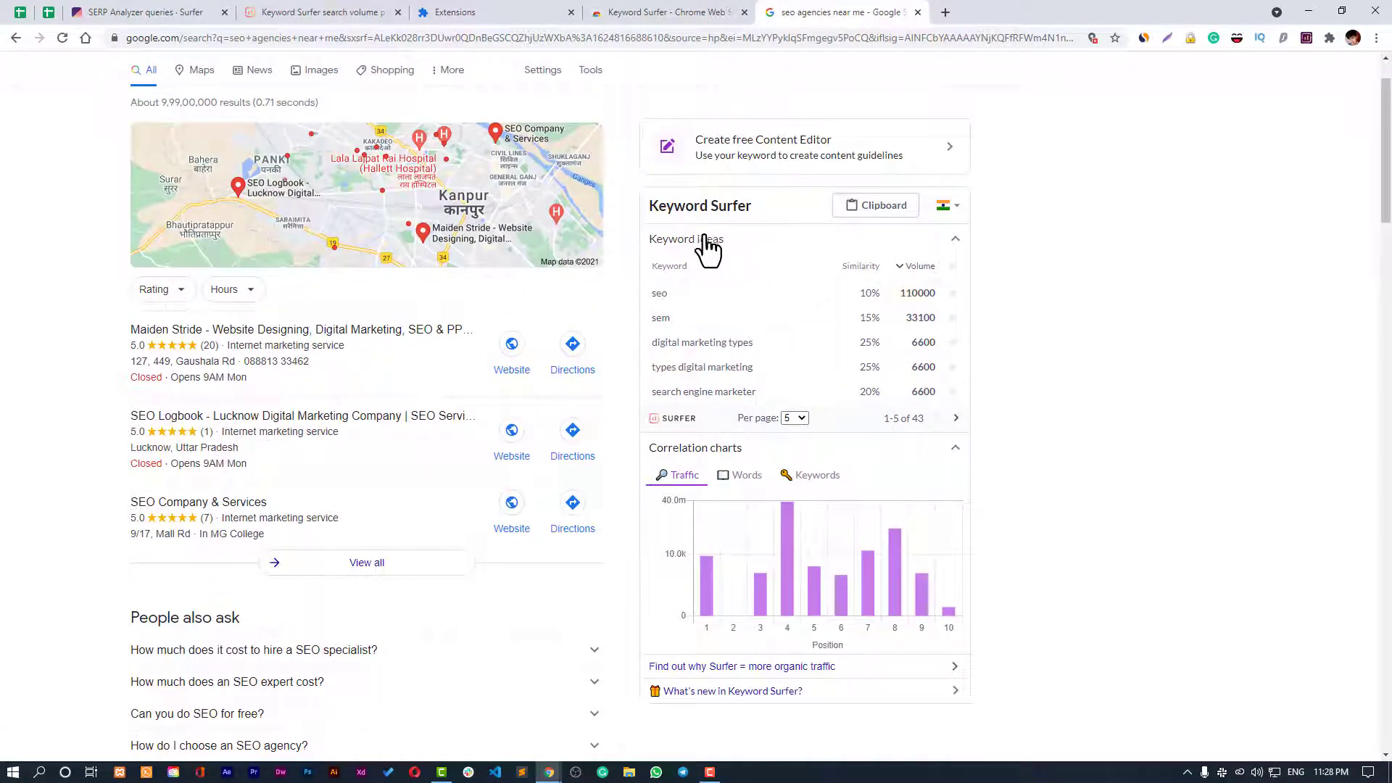
scroll(758, 402, up, 1)
scroll(757, 397, up, 1)
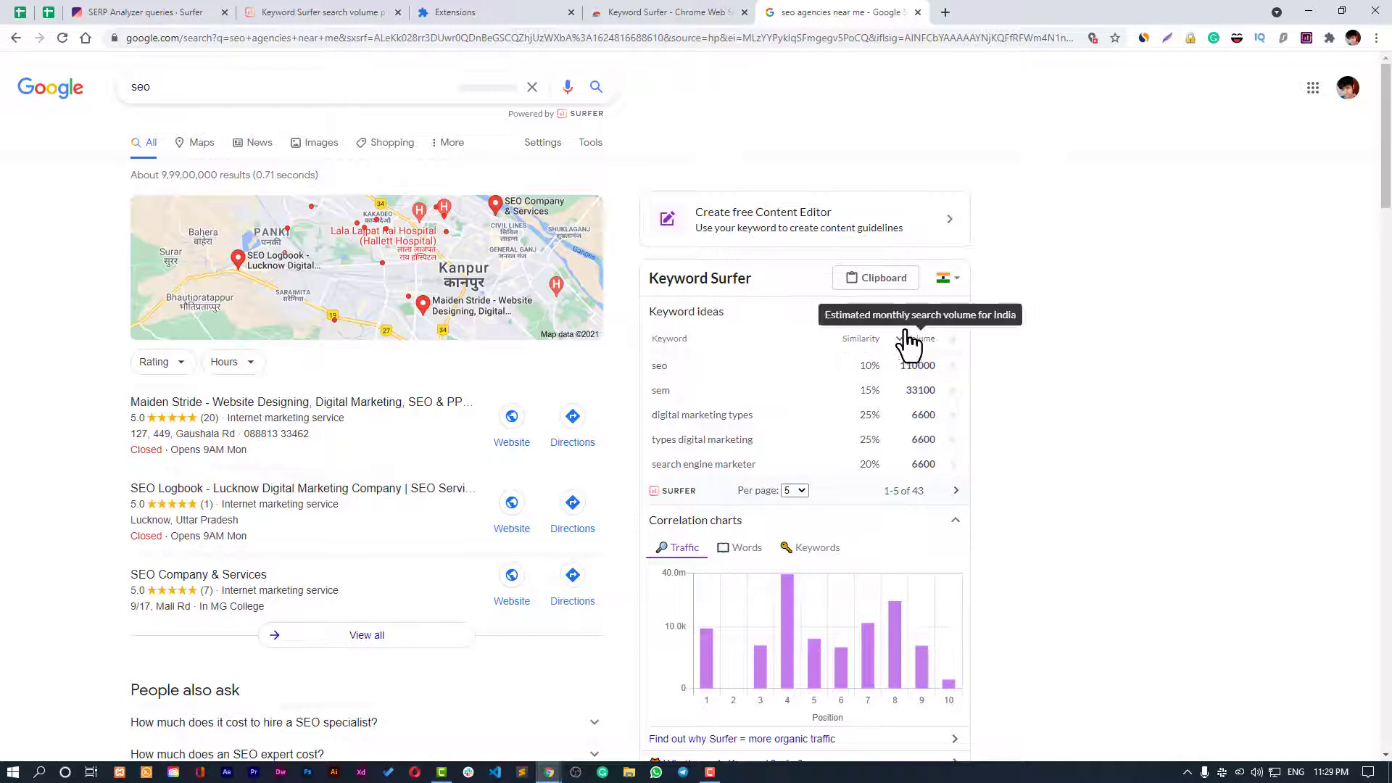
scroll(785, 414, down, 2)
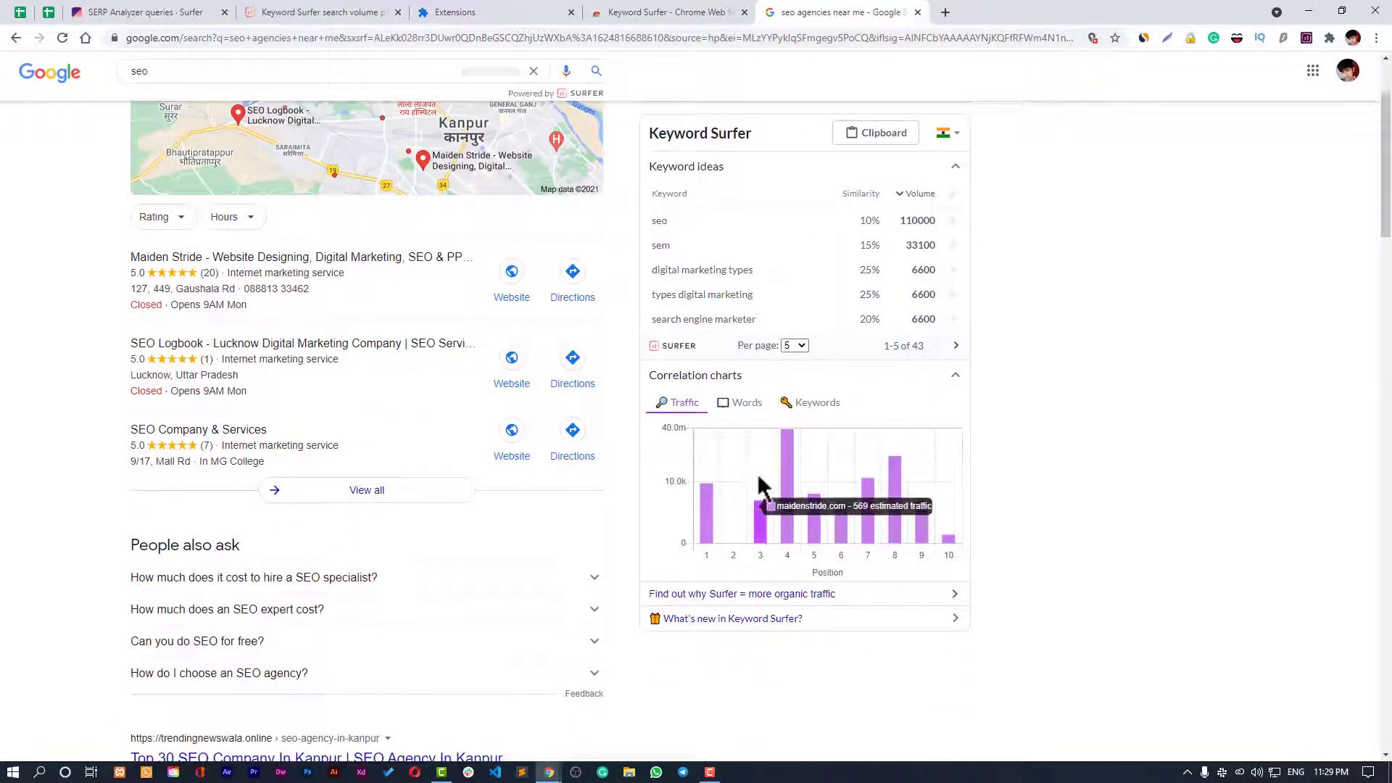
Switch the Correlation charts panel from Traffic to Words, then to Keywords.
click(744, 403)
click(834, 410)
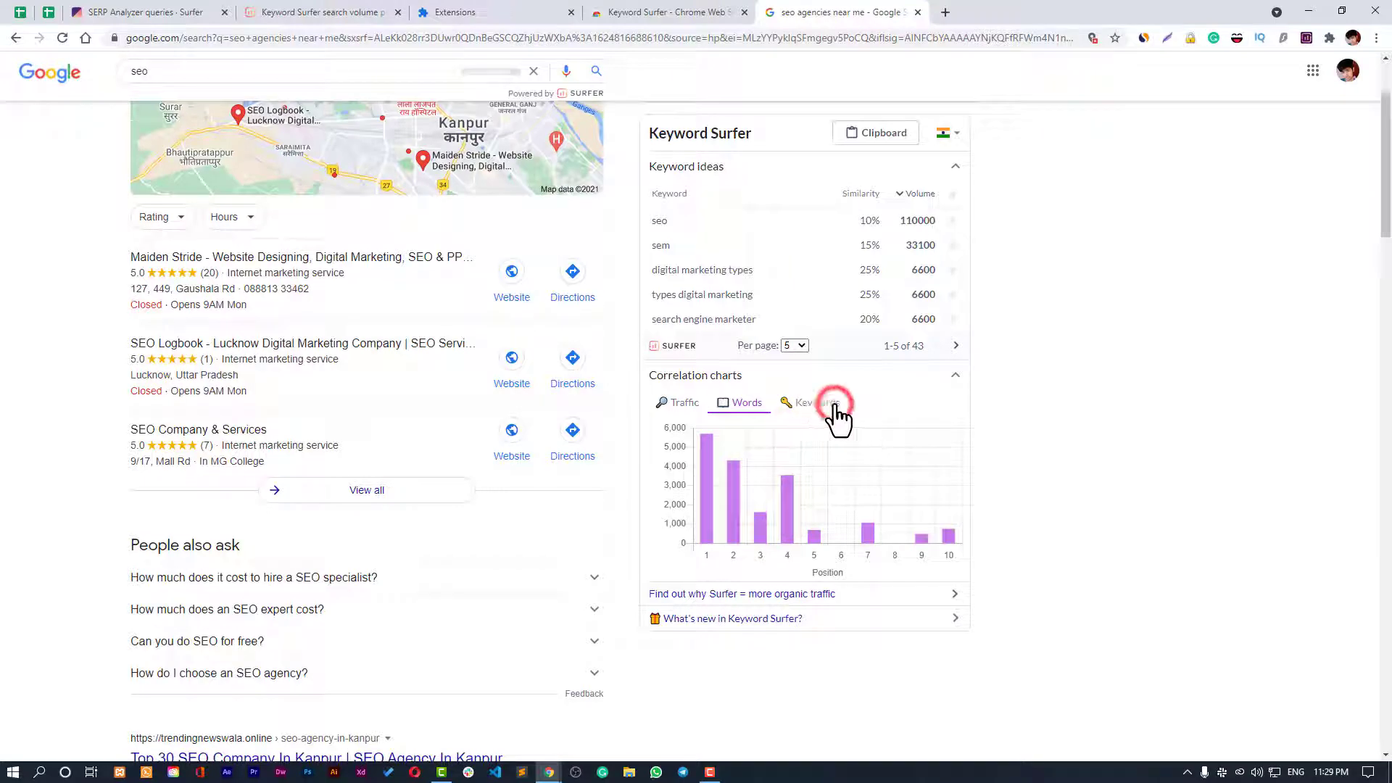
scroll(892, 233, up, 2)
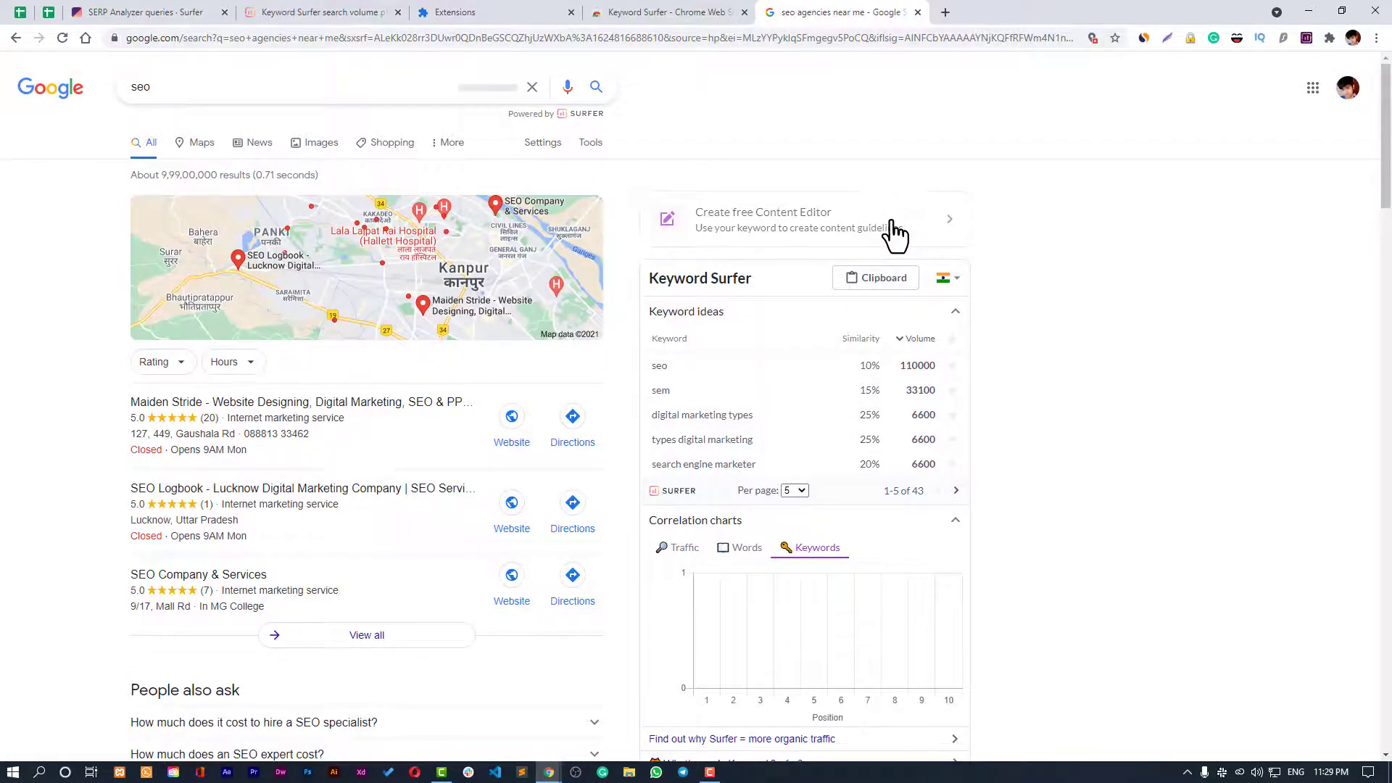
Create a free Content Editor for 'seo agencies near me' and inspect its heading and Terms to use.
click(894, 234)
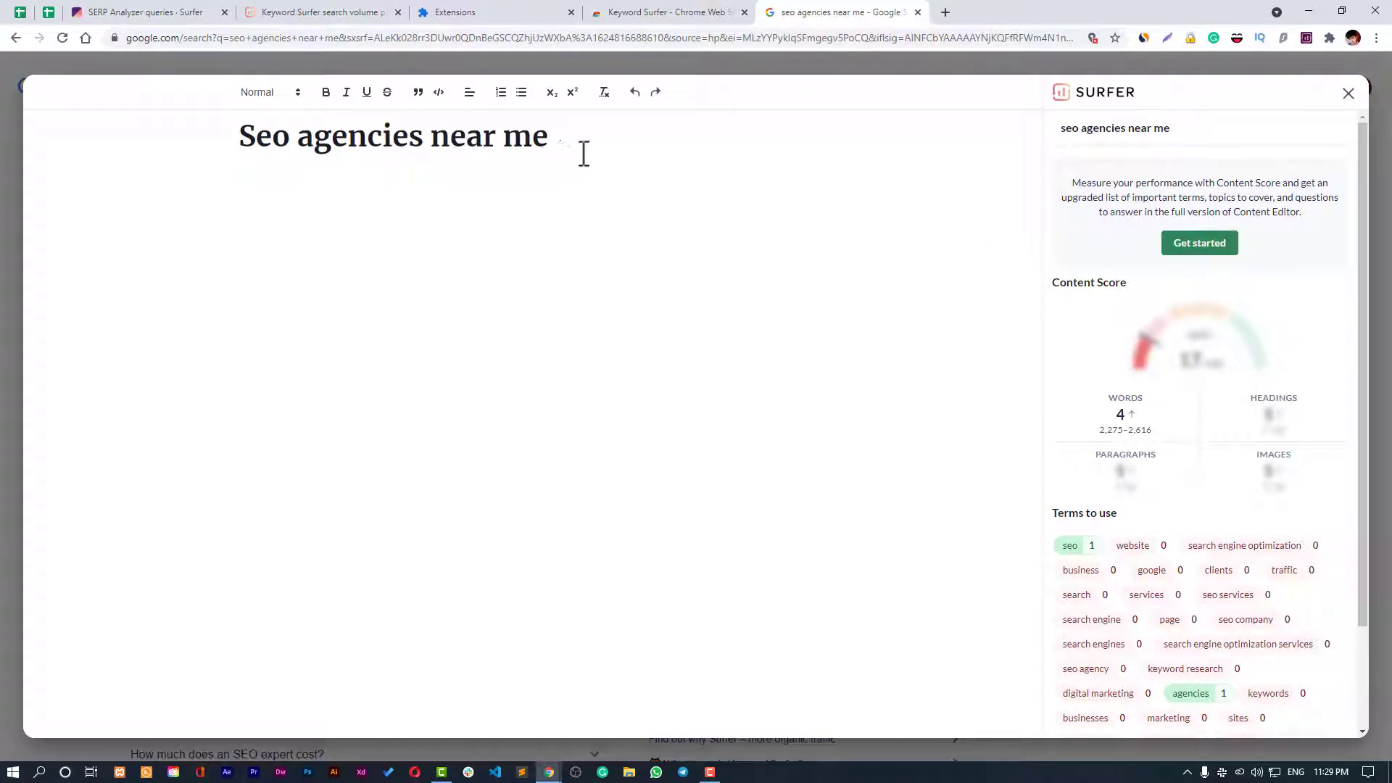
click(584, 152)
scroll(1228, 500, down, 2)
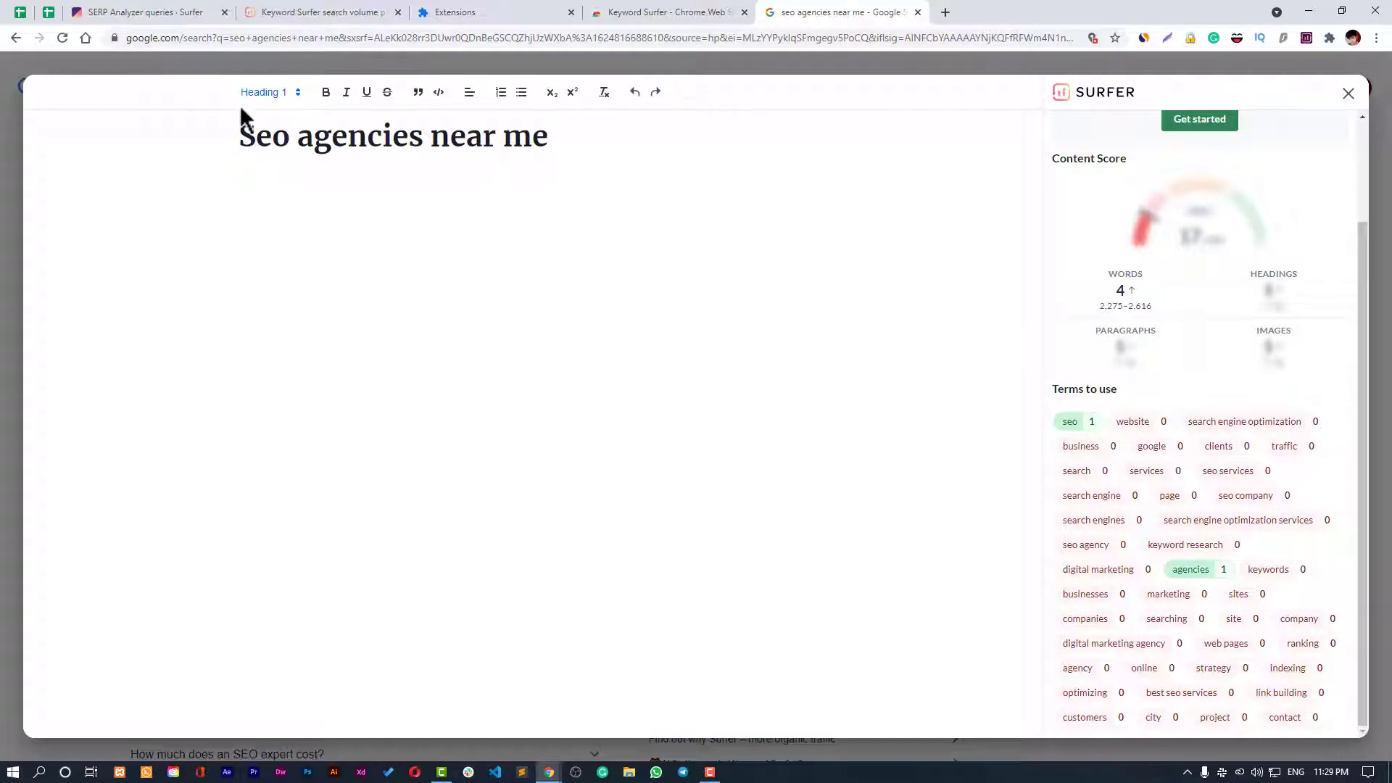
scroll(1254, 305, up, 2)
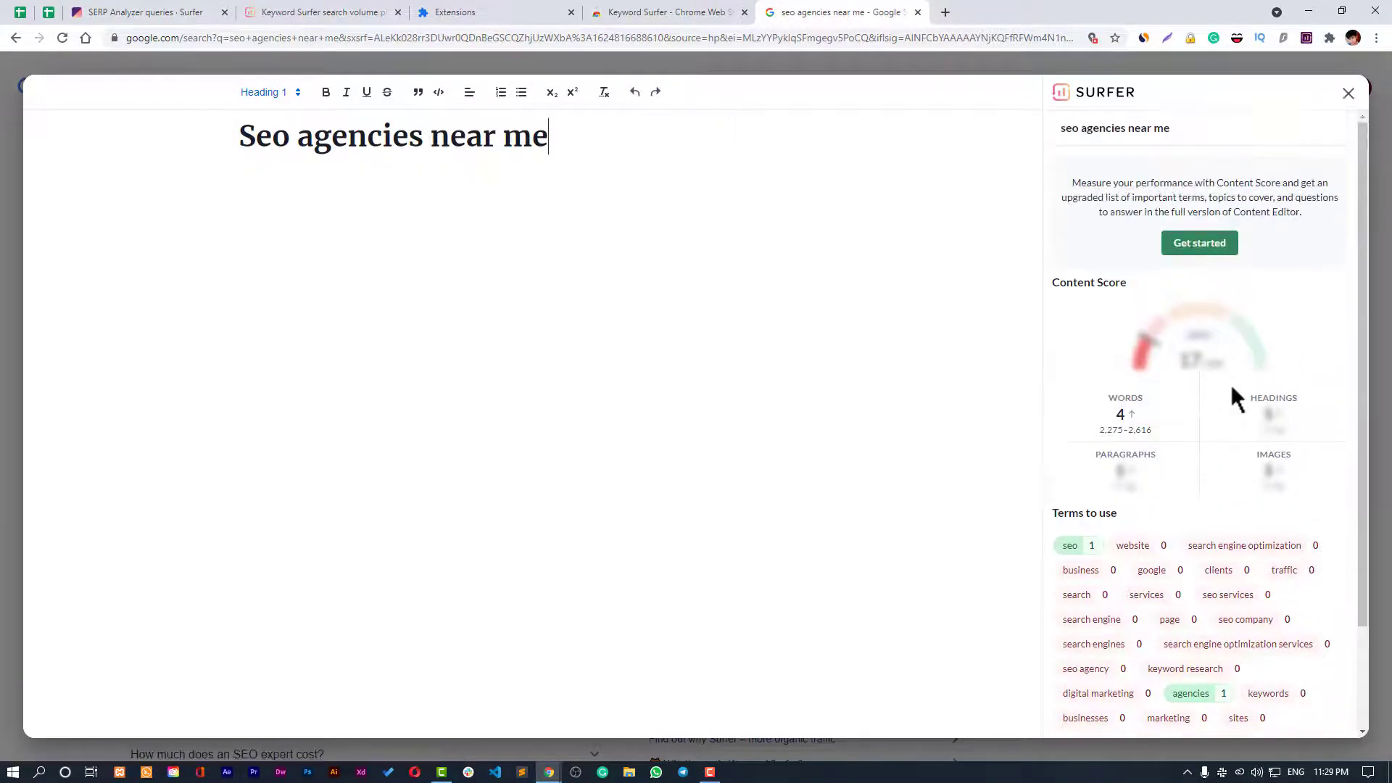
scroll(1230, 392, down, 2)
click(531, 217)
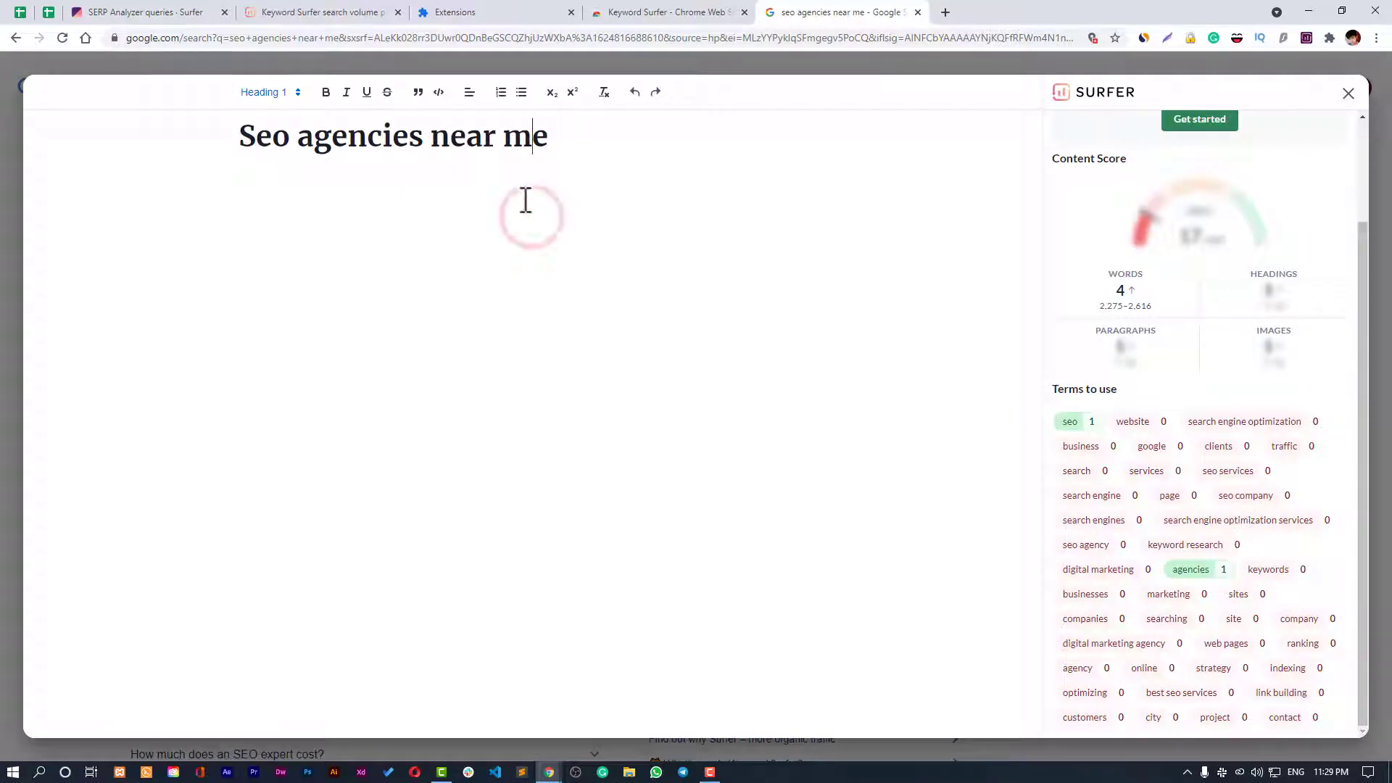
click(677, 128)
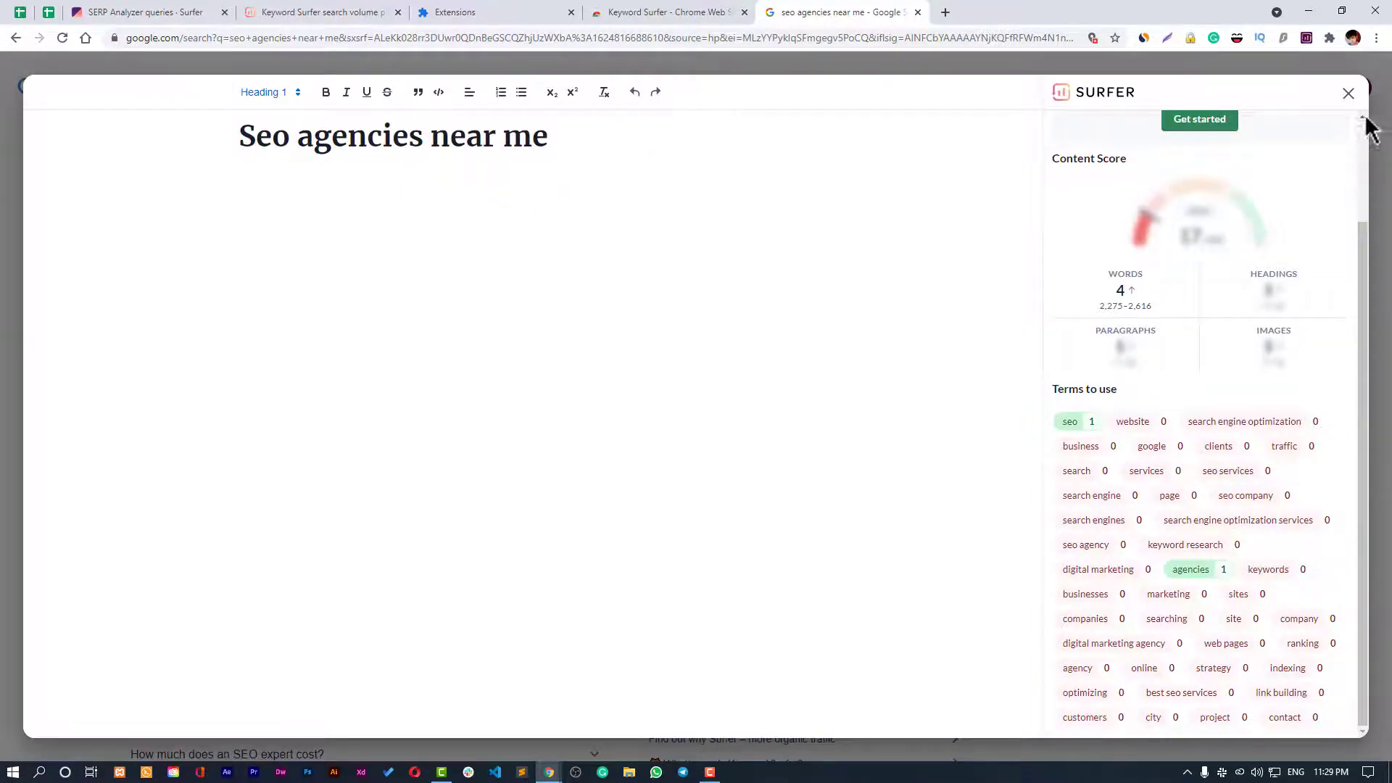
scroll(1267, 278, up, 1)
scroll(1267, 277, up, 2)
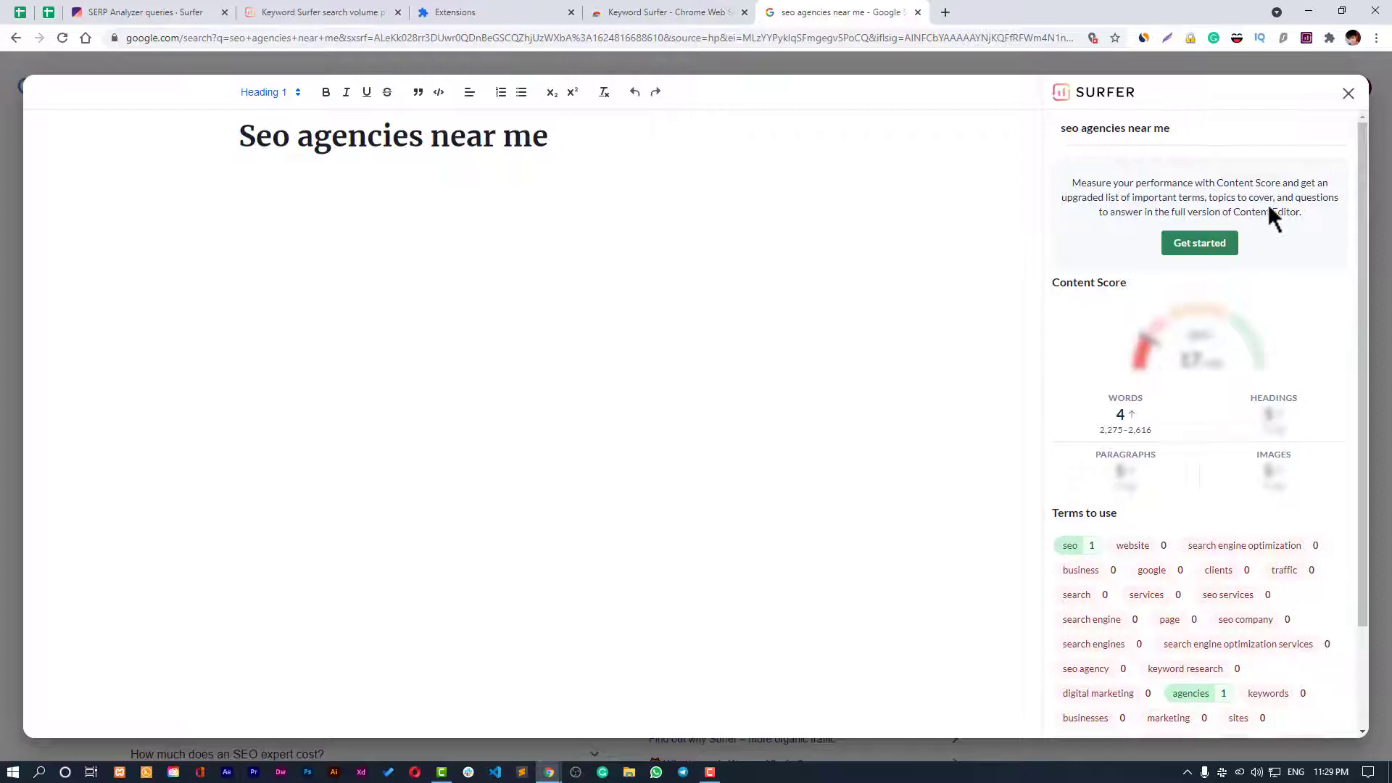
Return to the surferseo.com Keyword Surfer product page tab.
click(341, 12)
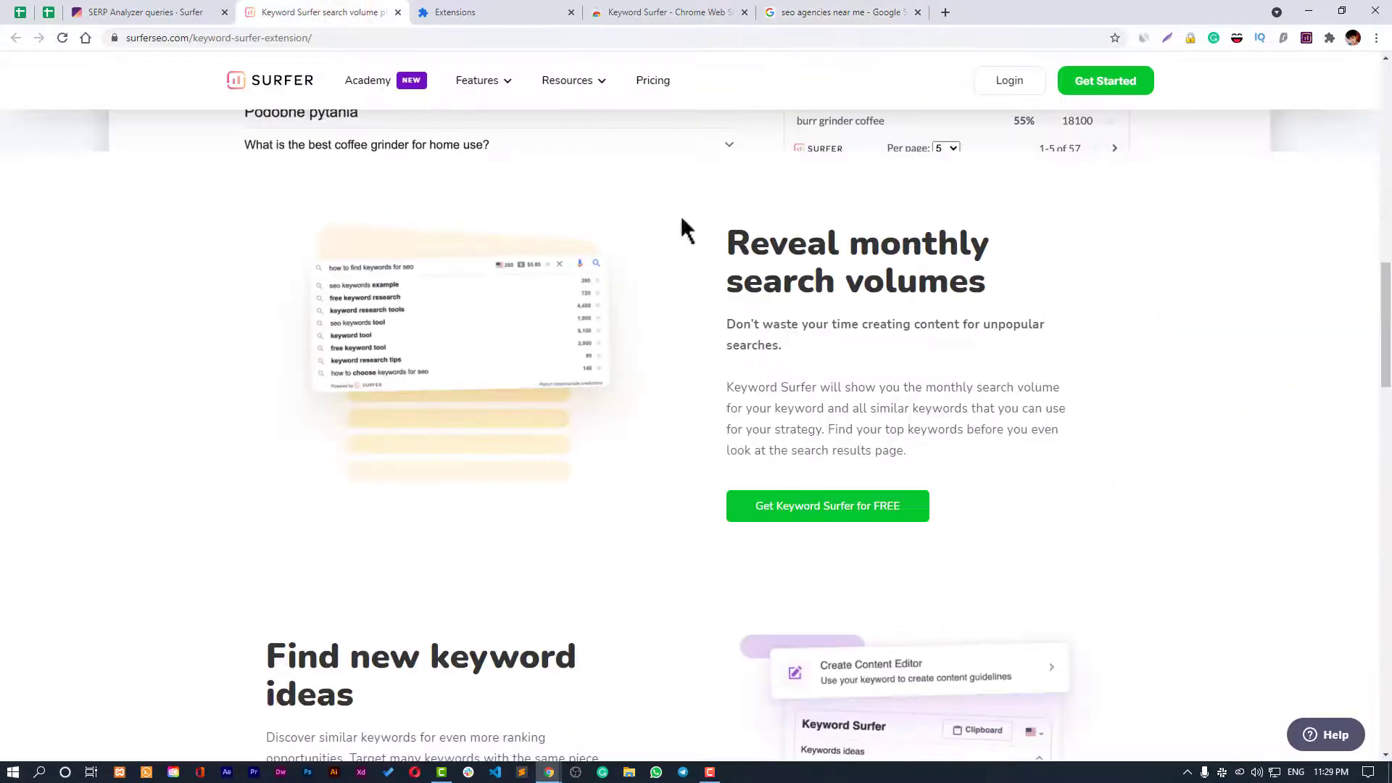
scroll(1073, 435, up, 10)
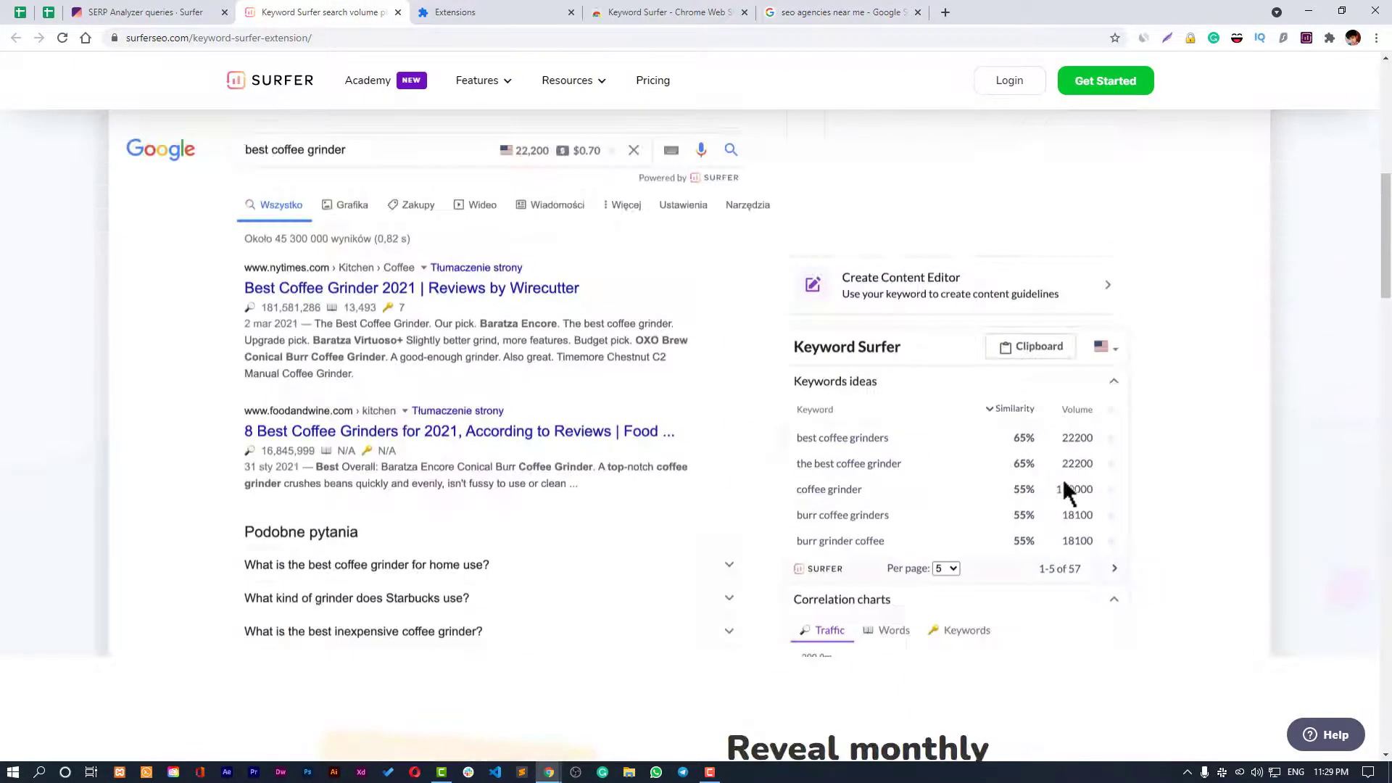